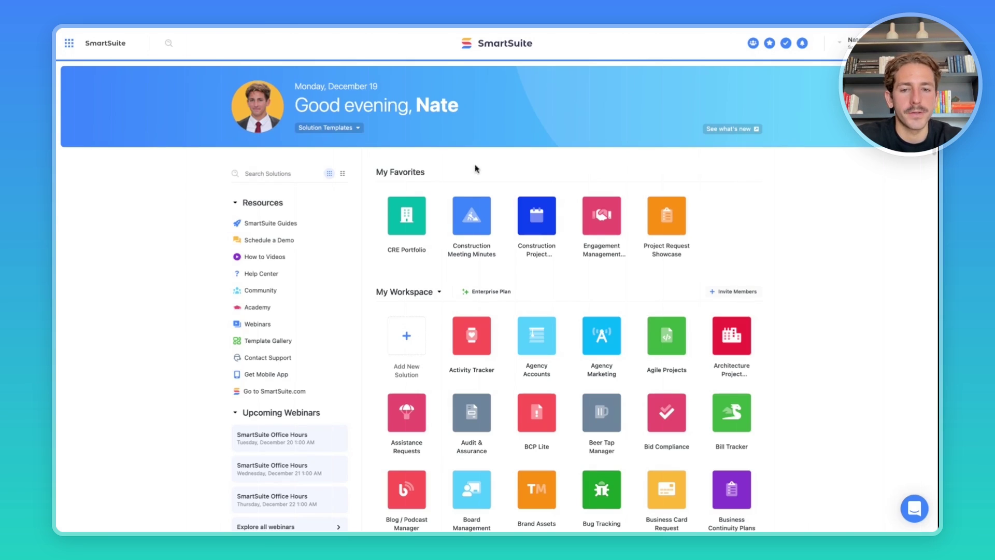
Add the Project Request Showcase template from SmartSuite Showcases as a new solution
left_click(409, 343)
left_click(417, 406)
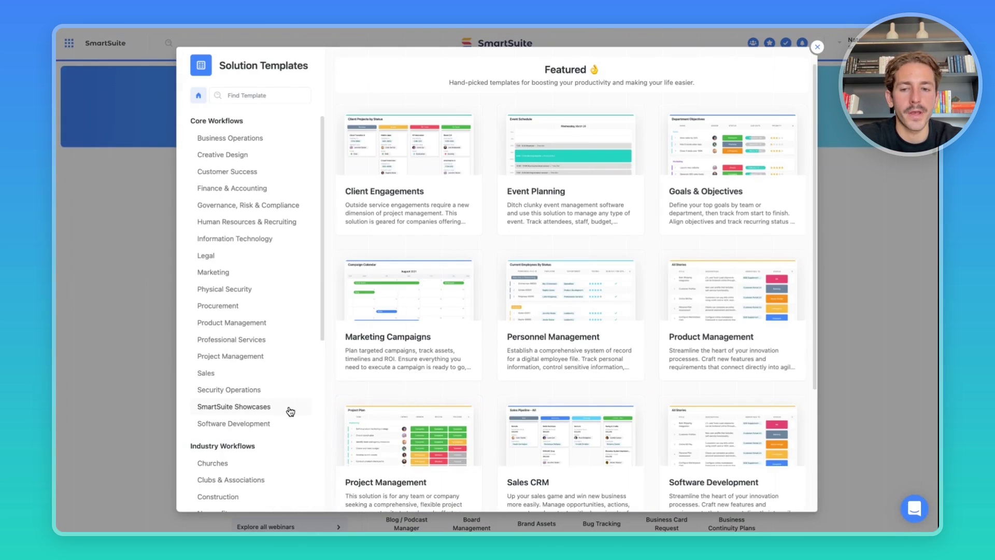
left_click(290, 410)
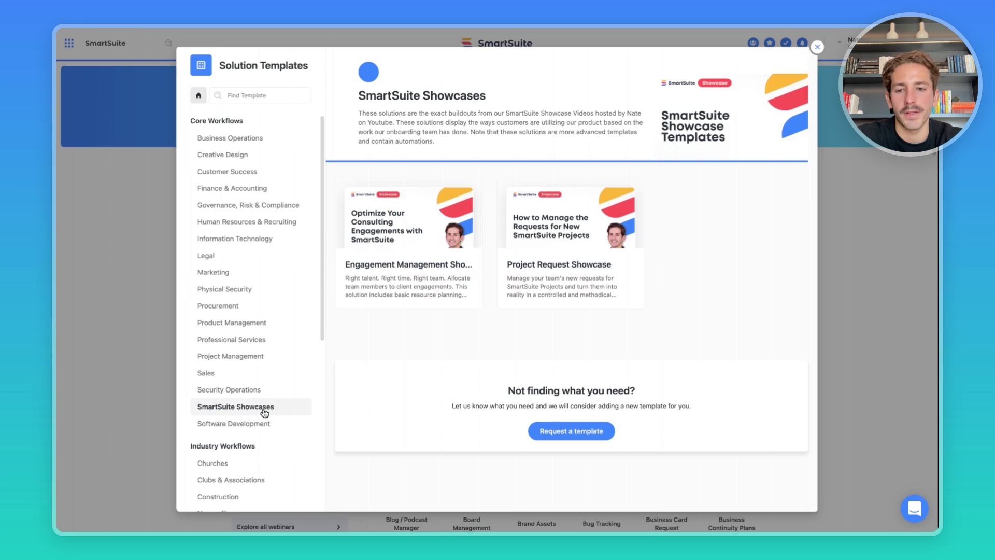
mouse_move(544, 280)
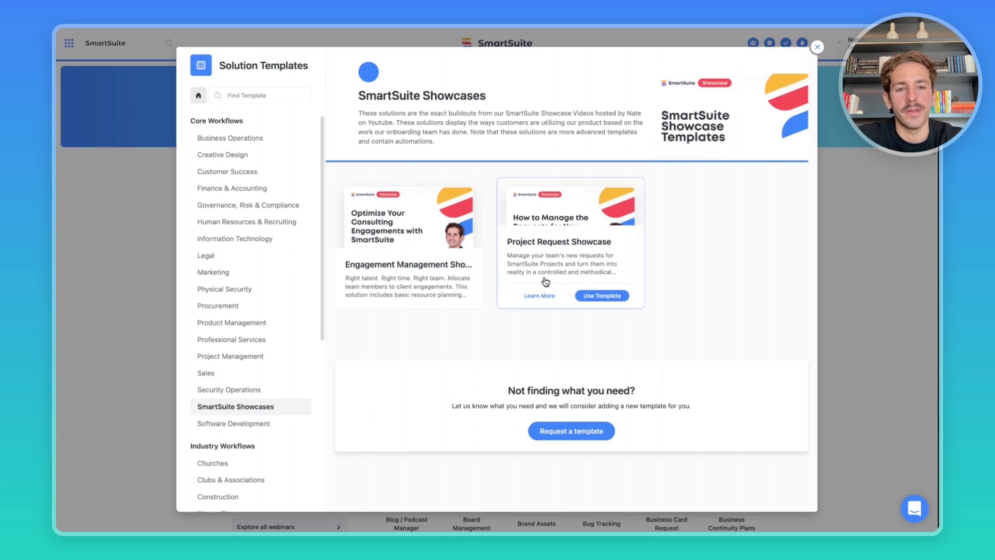
left_click(603, 297)
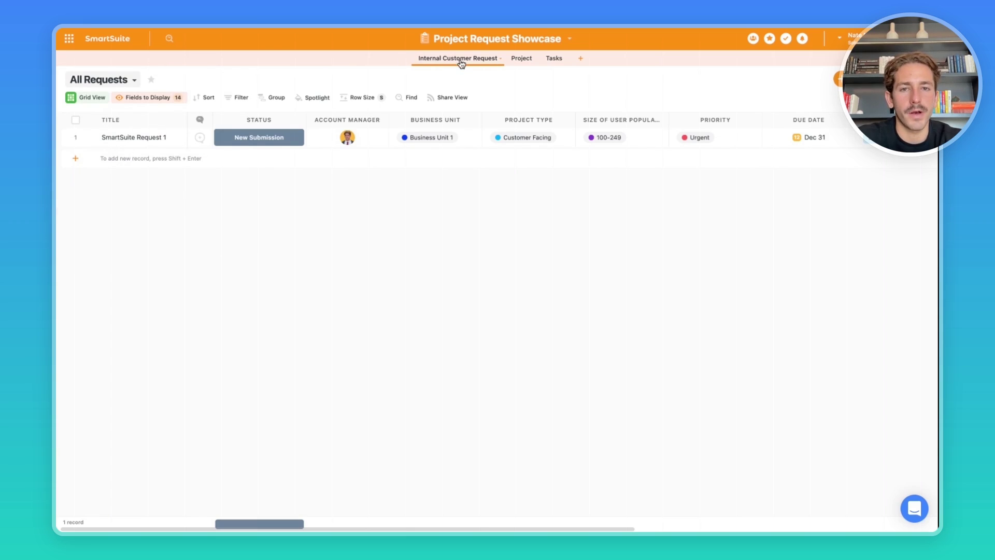
Share the Request Form view and submit a sample request for Business Unit 1, Customer Facing
left_click(134, 80)
left_click(128, 161)
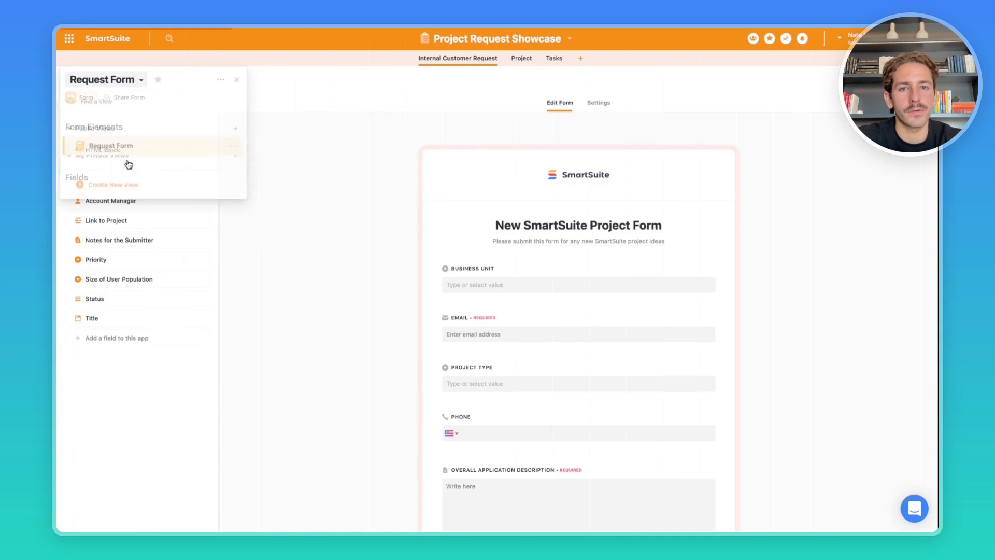
scroll(375, 224, "down", 4)
scroll(376, 224, "up", 4)
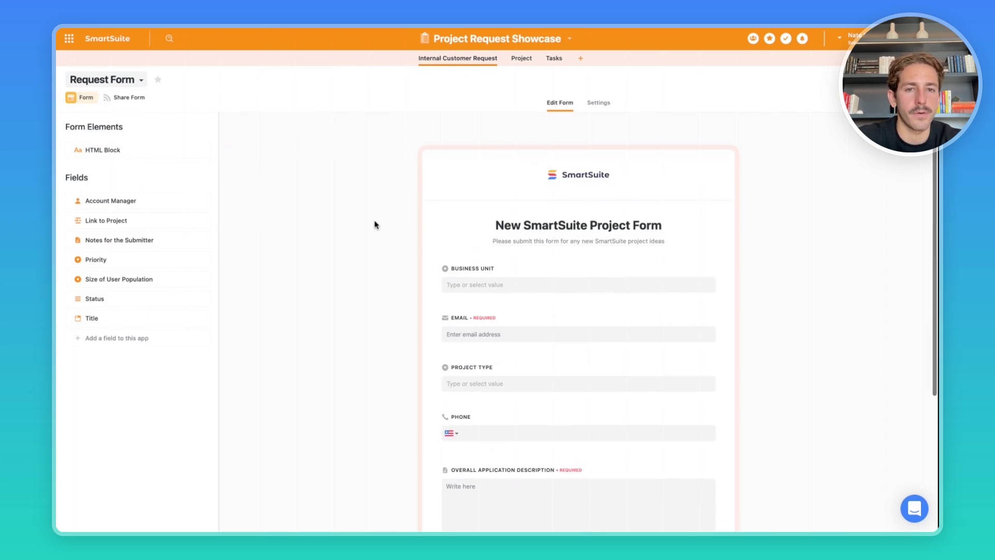
scroll(375, 224, "down", 4)
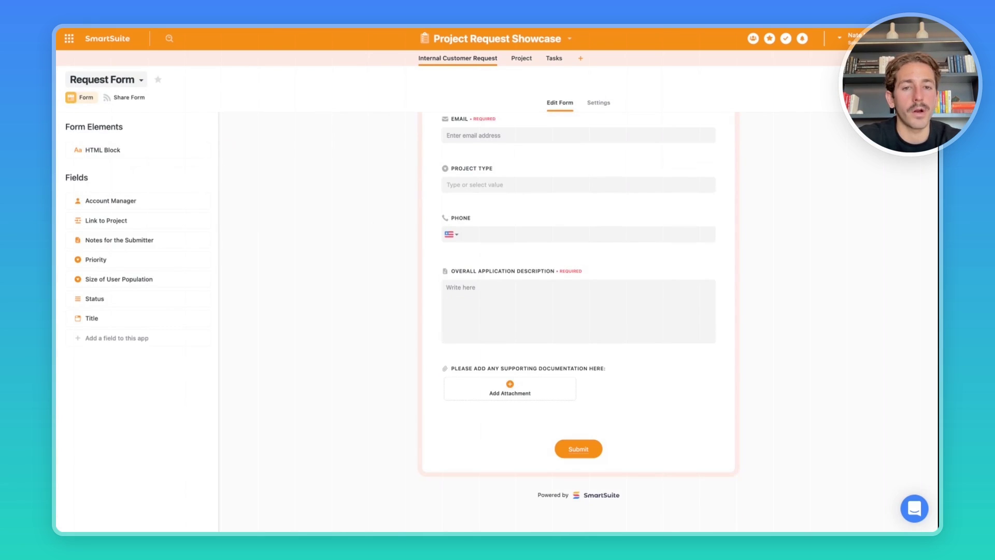
scroll(376, 224, "up", 4)
left_click(125, 97)
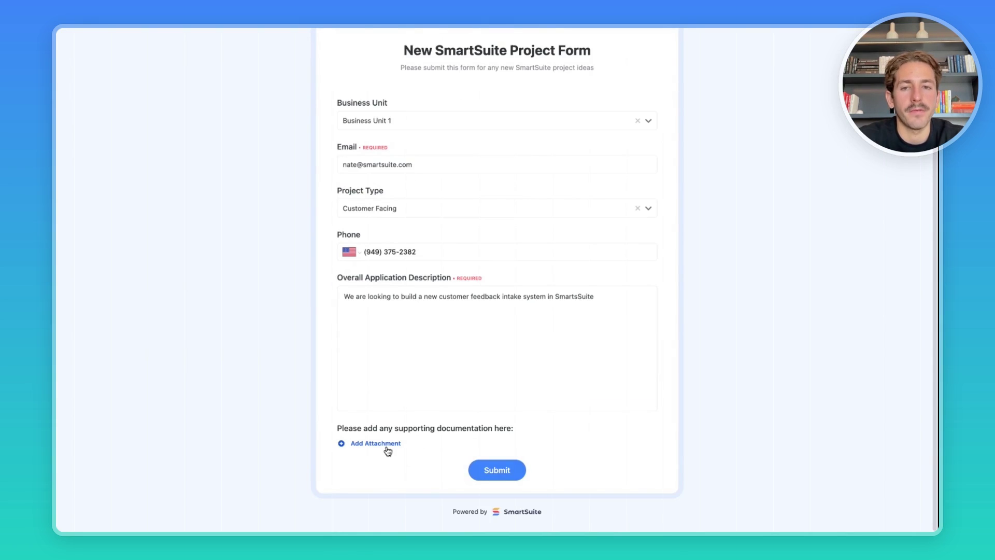
left_click(513, 471)
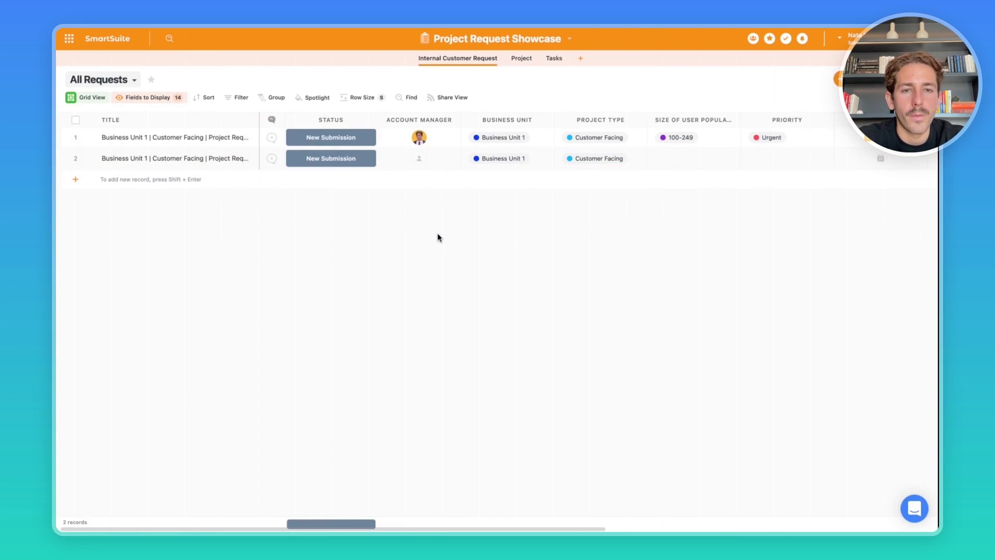
Open the second request and set its Time to Develop to 20 hours
left_click(213, 155)
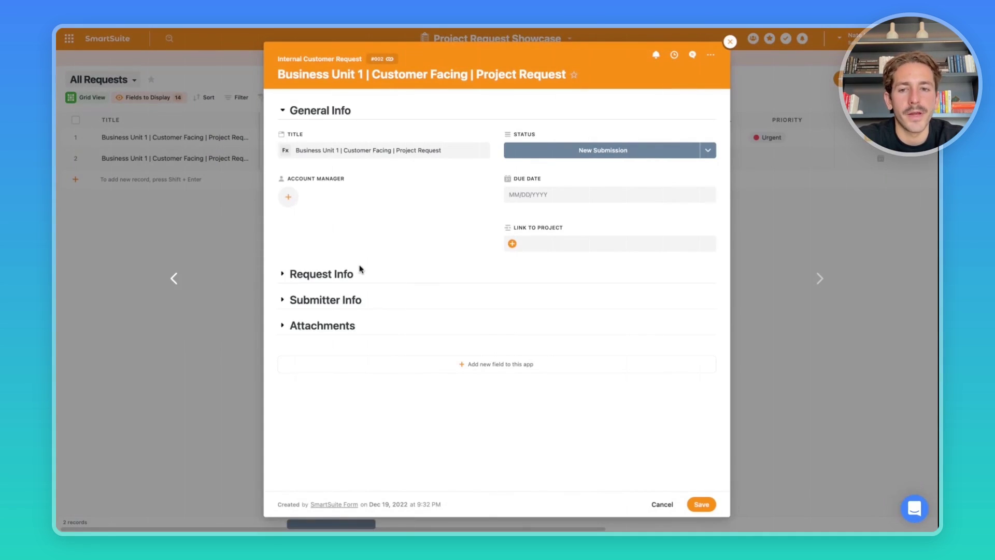
left_click(342, 273)
scroll(400, 325, "down", 3)
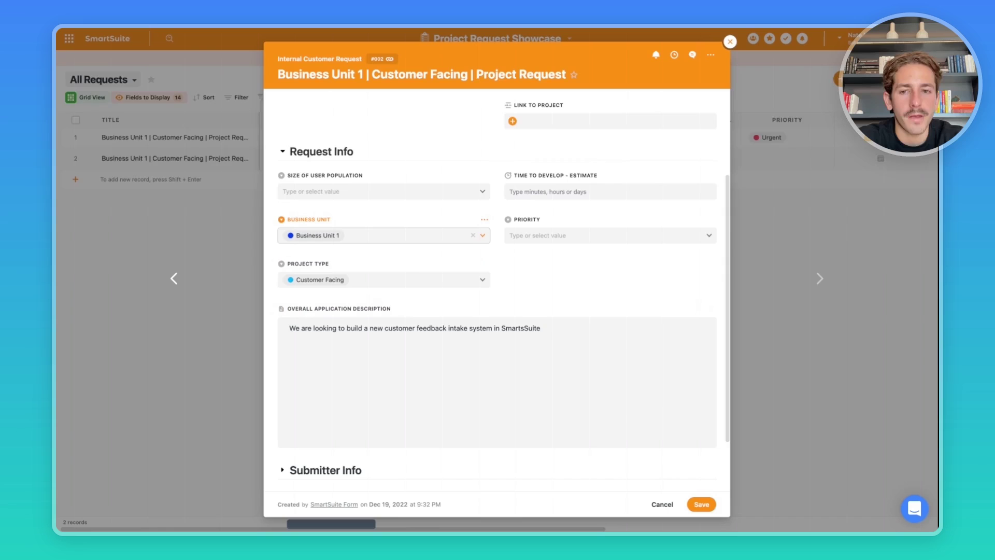
left_click(357, 280)
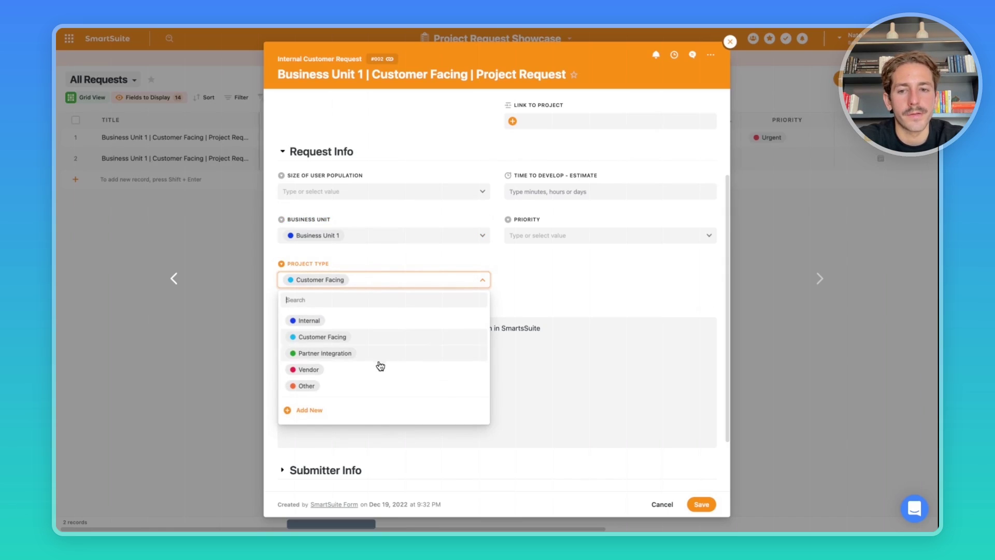
left_click(534, 191)
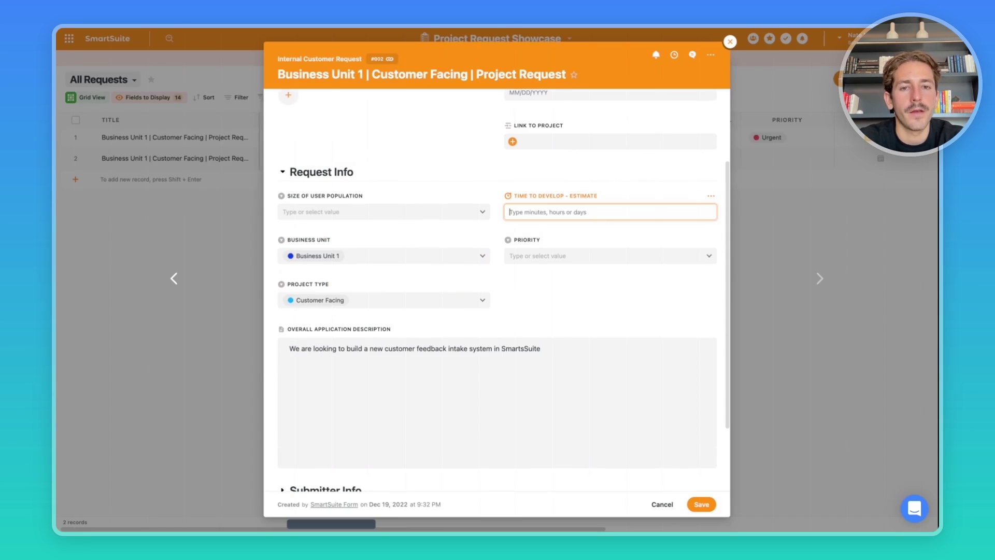
type("20 hrs 0 mins")
left_click(529, 282)
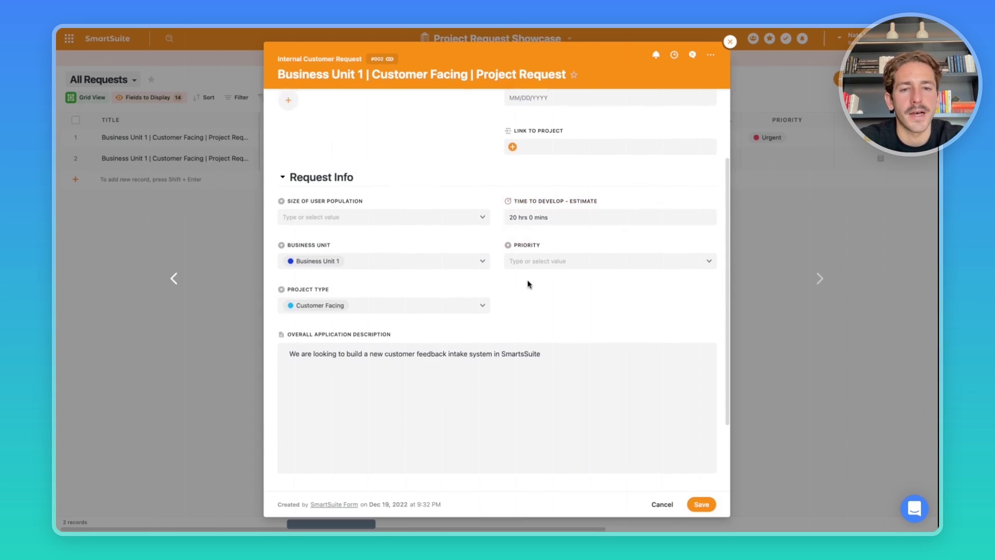
Mark the second request Needs Further Information and view the submitter email automation
scroll(527, 280, "up", 2)
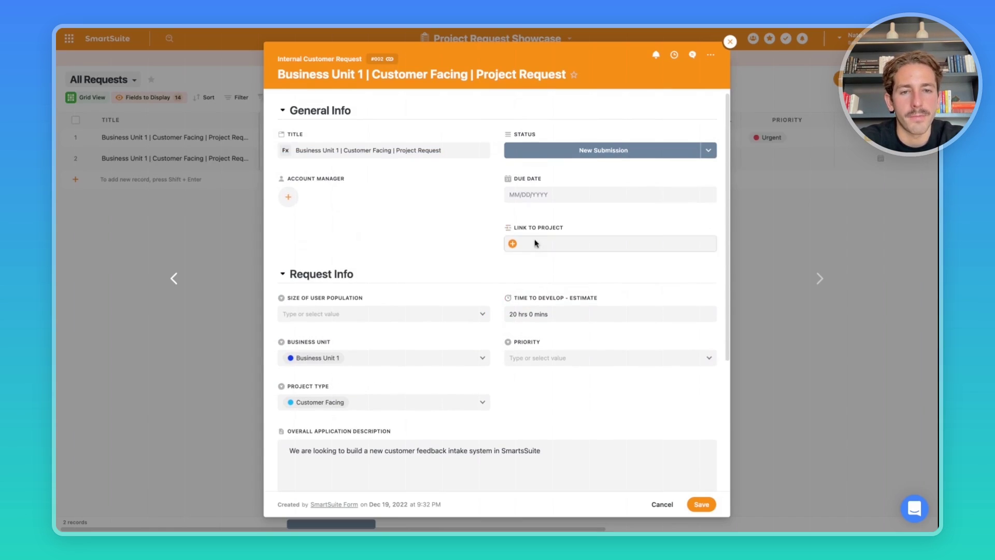
scroll(435, 302, "down", 5)
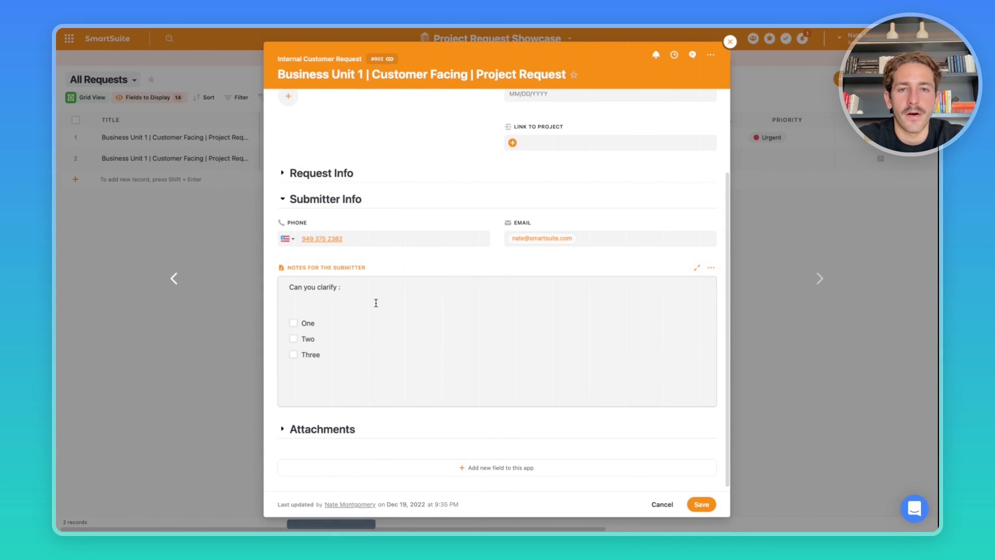
scroll(376, 303, "up", 3)
left_click(569, 152)
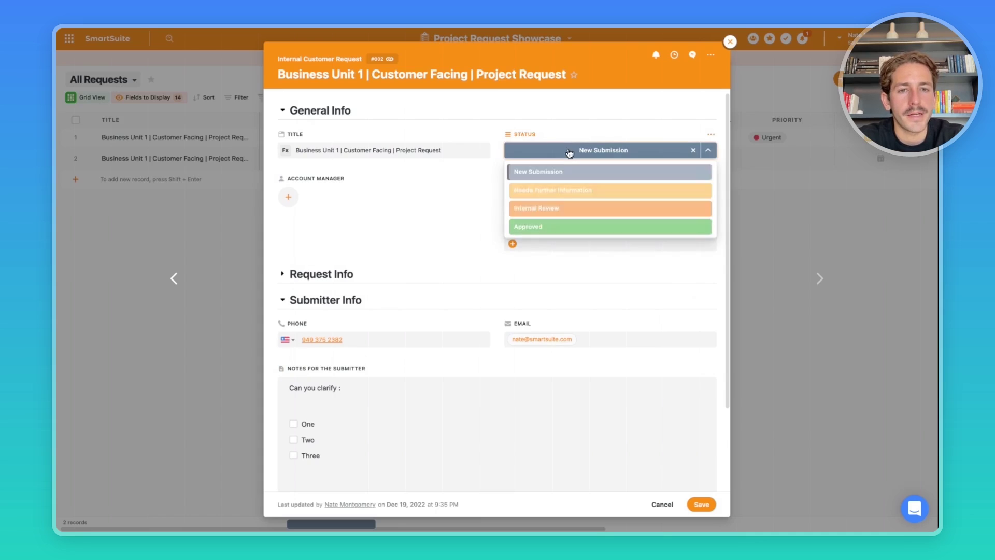
left_click(565, 192)
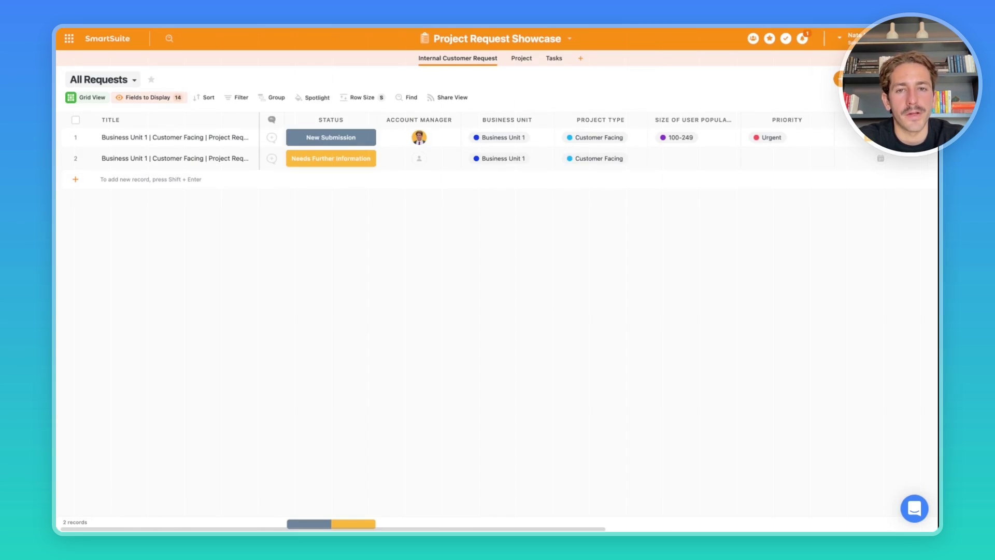
left_click(89, 155)
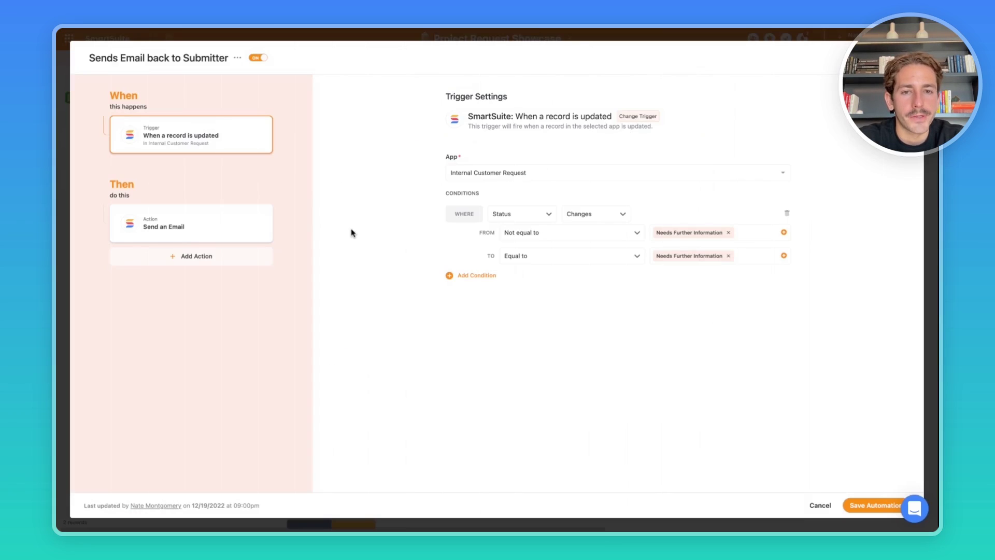
left_click(222, 223)
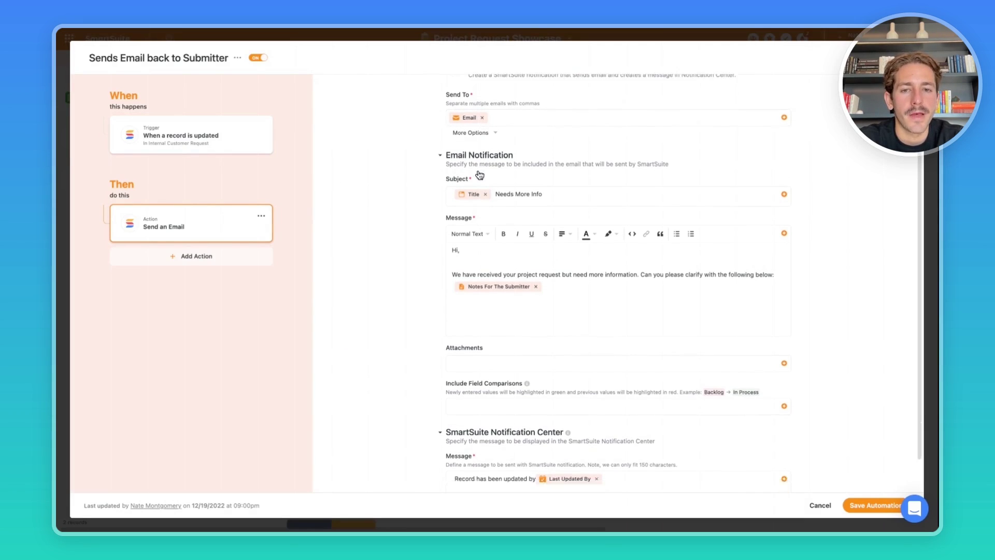
scroll(480, 175, "down", 1)
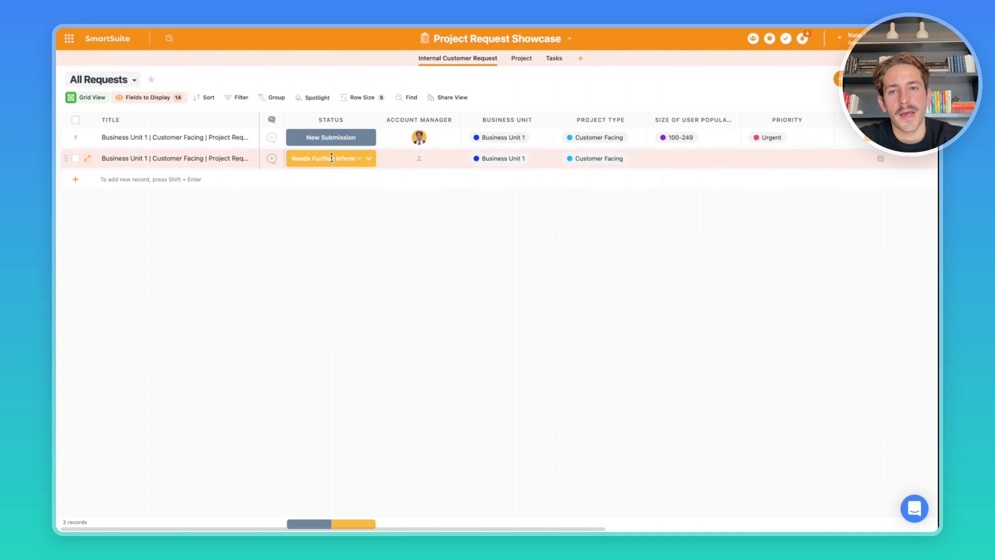
Approve the second request and review its generated Project Request #002 Project
left_click(332, 158)
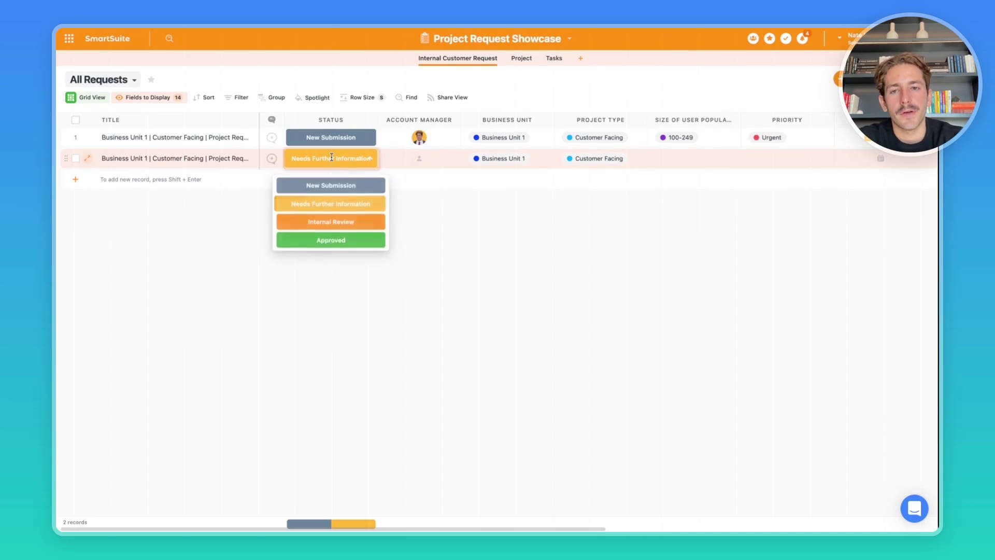
left_click(349, 242)
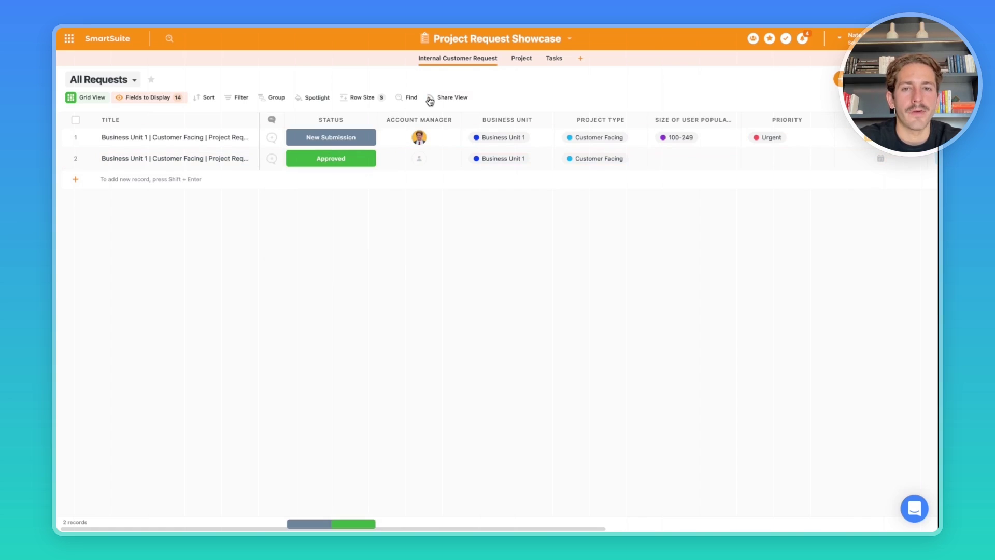
left_click(524, 58)
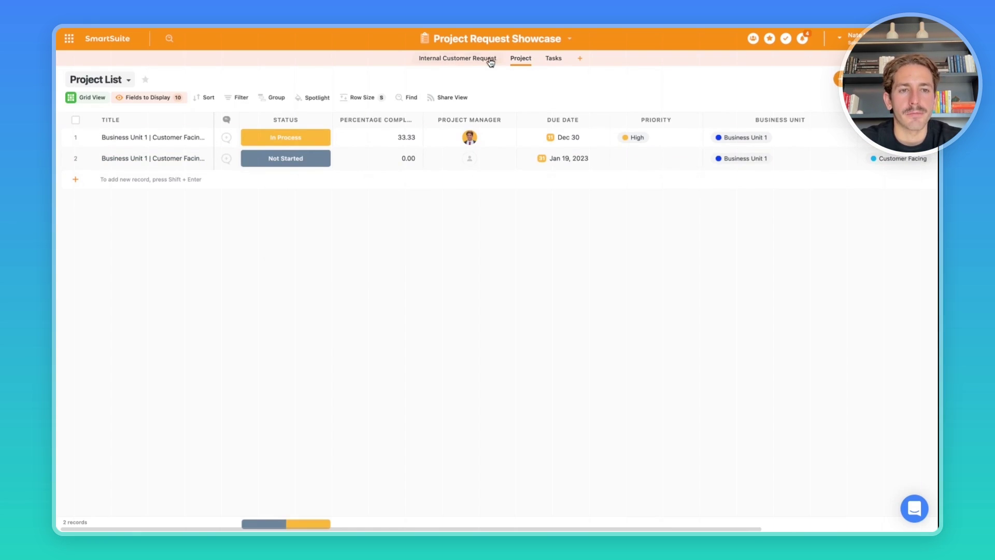
left_click(166, 161)
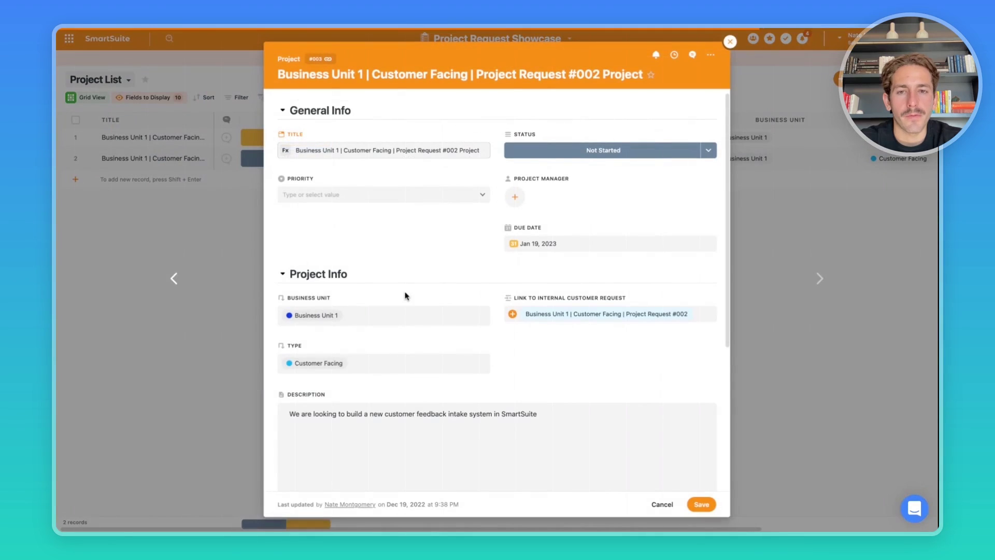
scroll(474, 255, "down", 3)
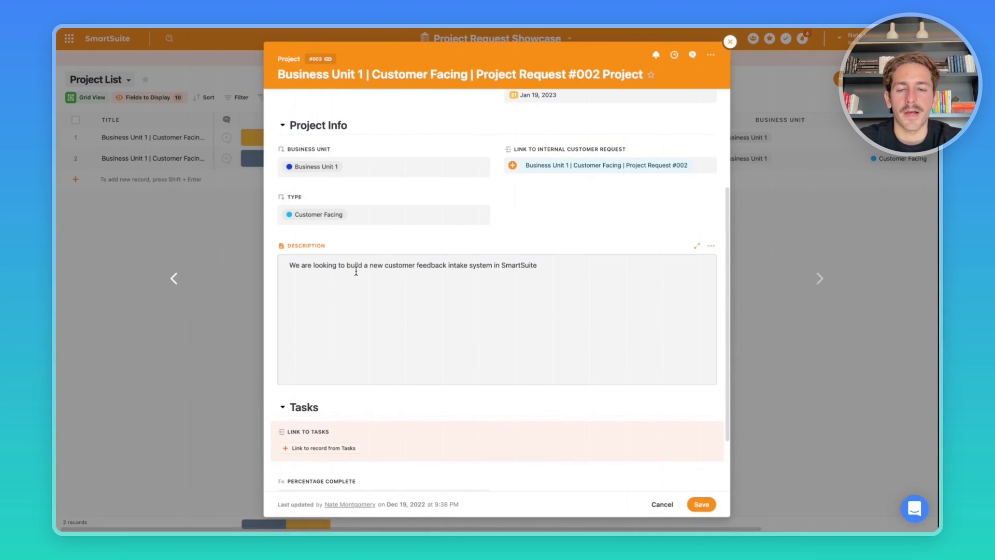
scroll(357, 269, "down", 2)
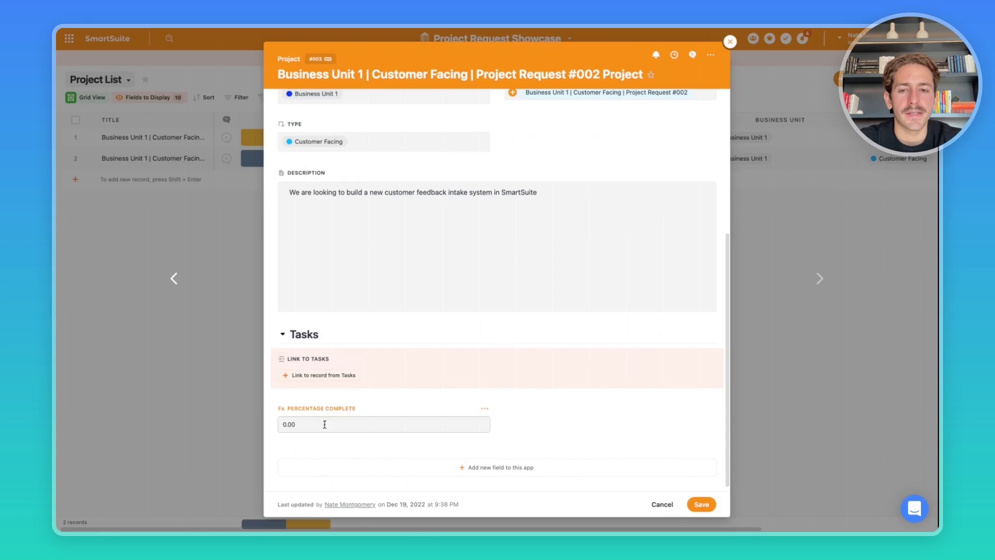
key("Escape")
Set the Project Request #002 Project status to In Process
left_click(304, 163)
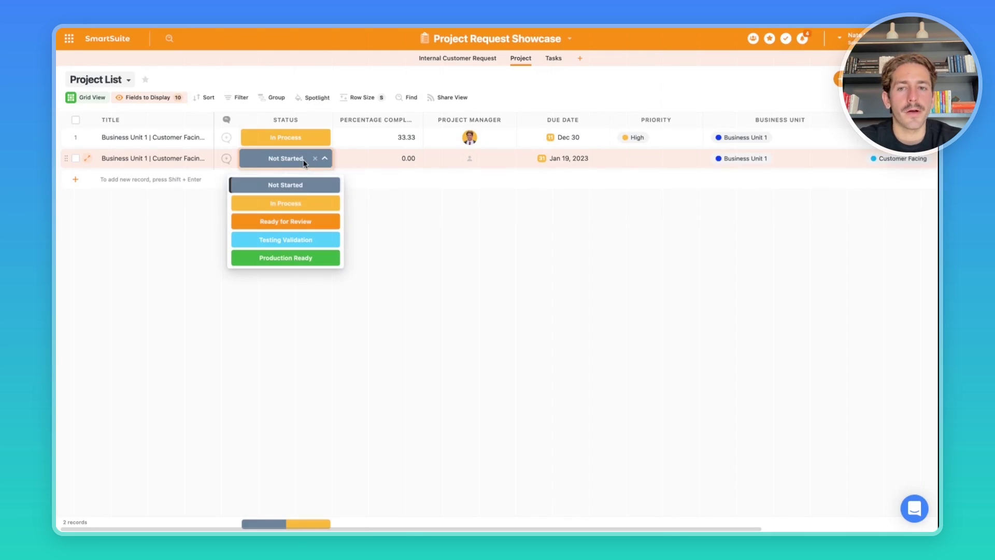
left_click(290, 203)
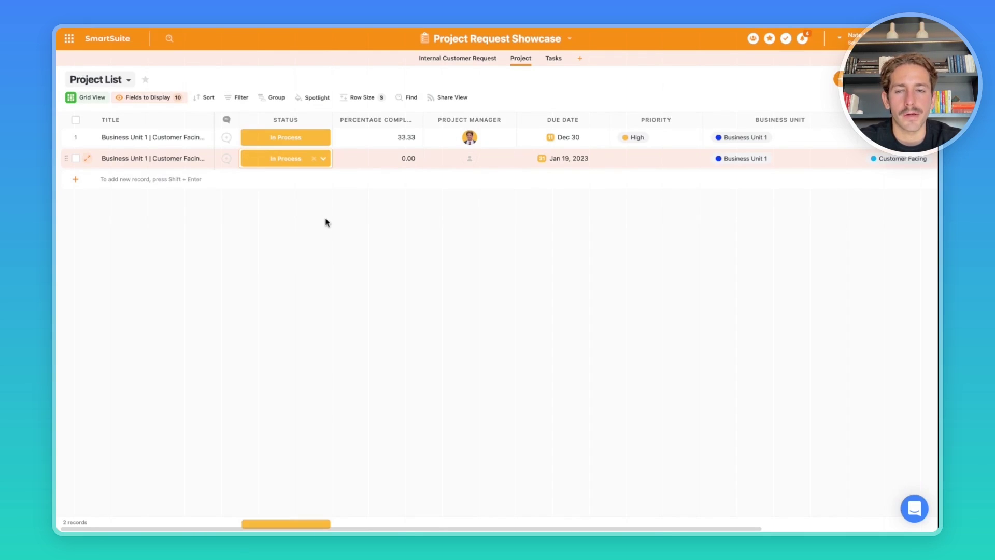
left_click(552, 58)
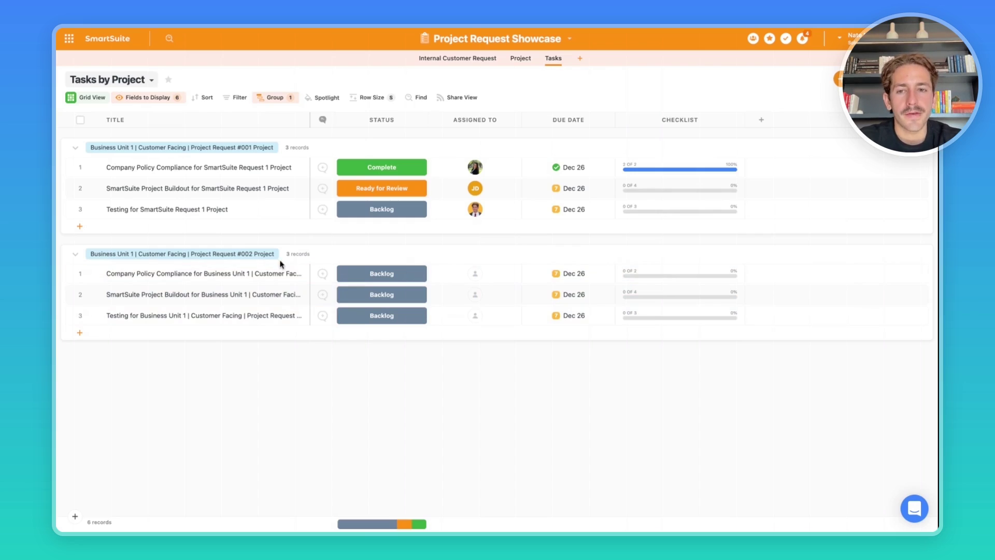
Tick both checklist items of the #002 Company Policy Compliance task and mark it Complete
left_click(267, 274)
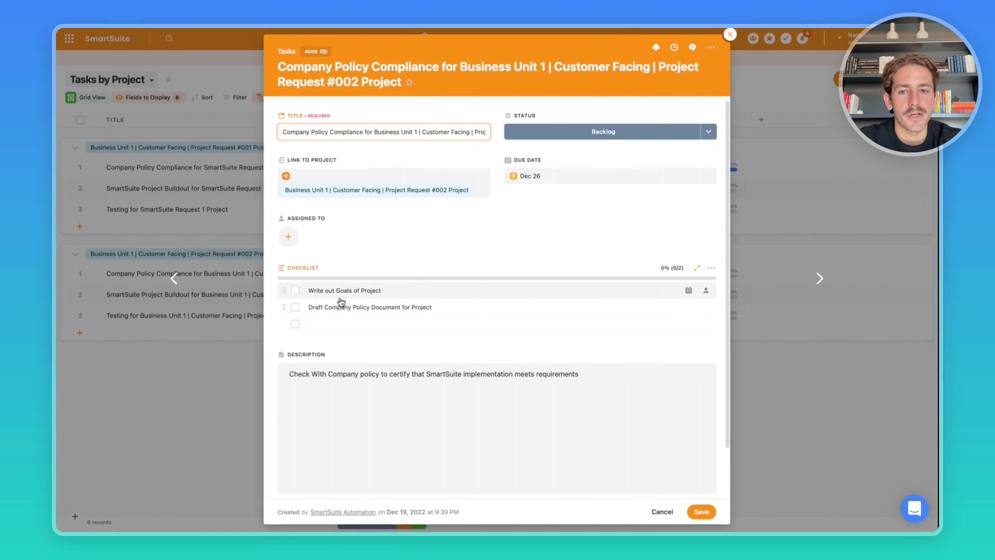
left_click(332, 322)
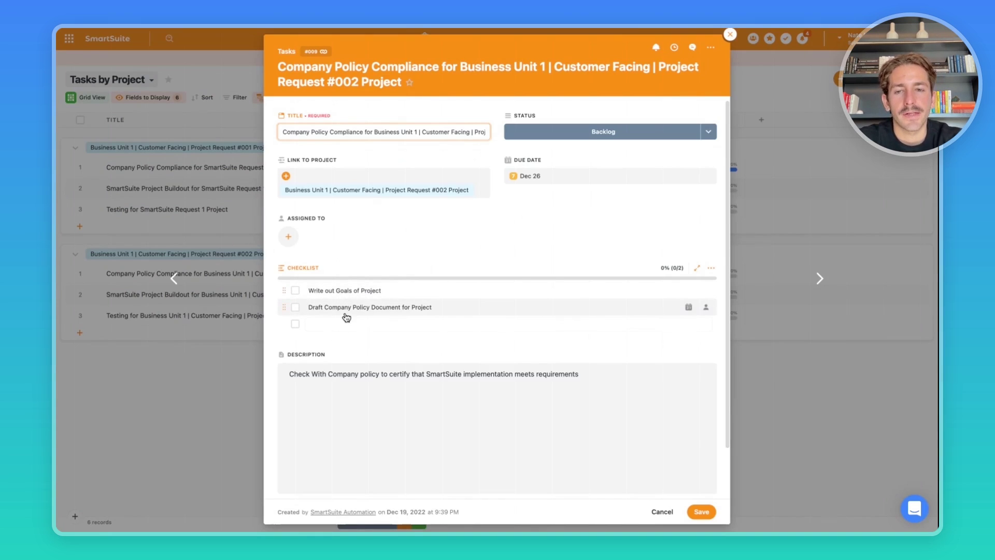
key("Escape")
left_click(663, 280)
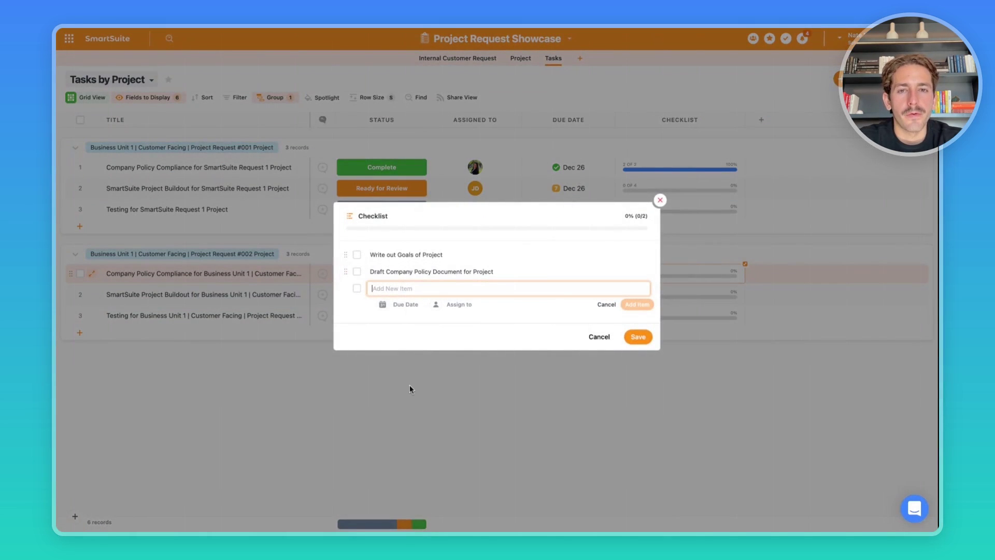
left_click(364, 254)
left_click(357, 255)
left_click(357, 279)
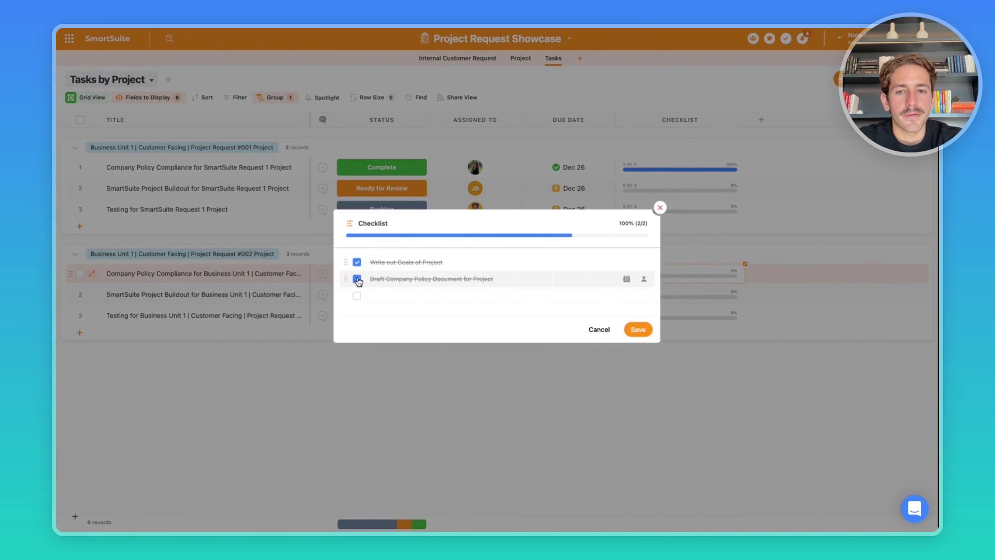
left_click(639, 328)
left_click(389, 274)
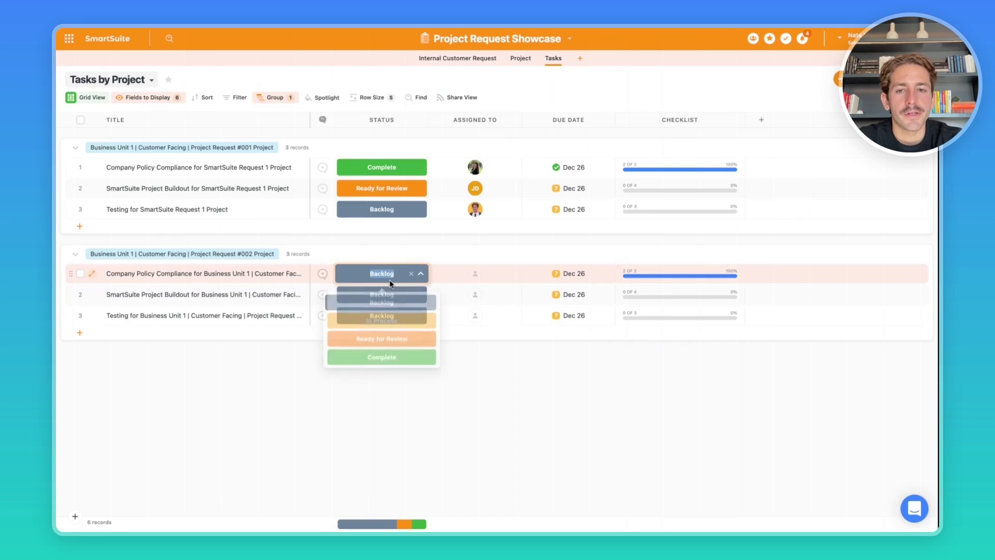
left_click(378, 356)
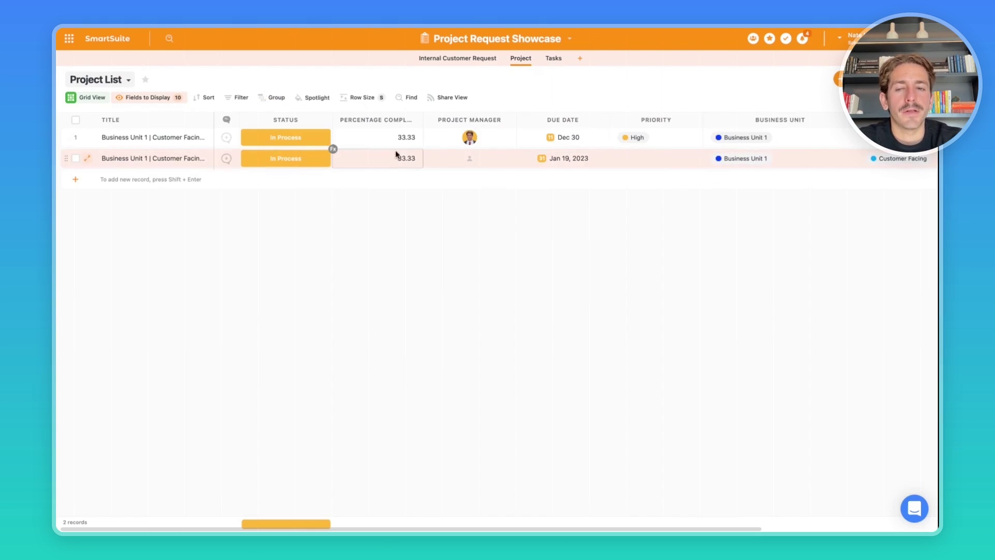
Inspect the Percentage Complete formula on the Project List, then return to Tasks
double_click(398, 157)
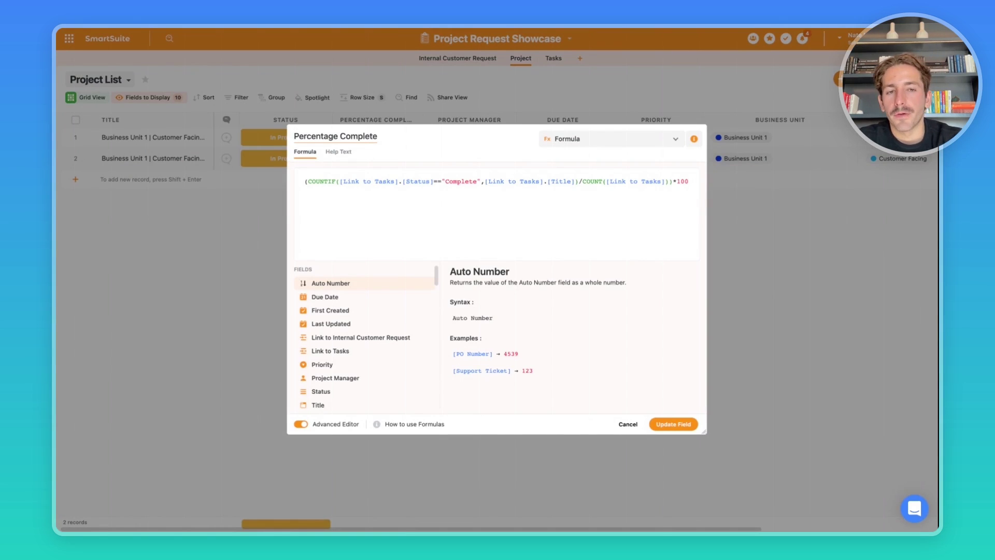
key("Escape")
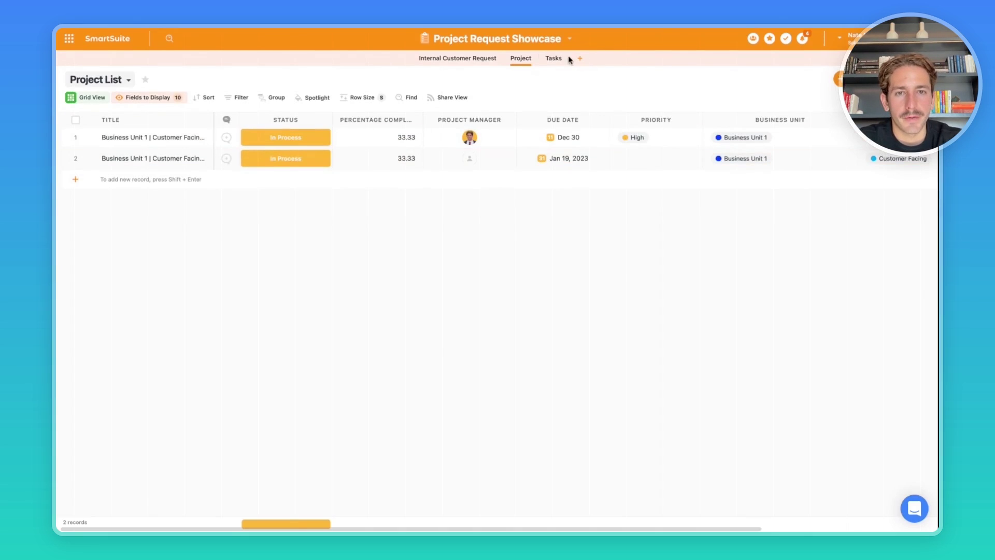
left_click(553, 61)
Review the Buildout task's four-item checklist without changes and open the solution settings menu
left_click(679, 294)
left_click(706, 254)
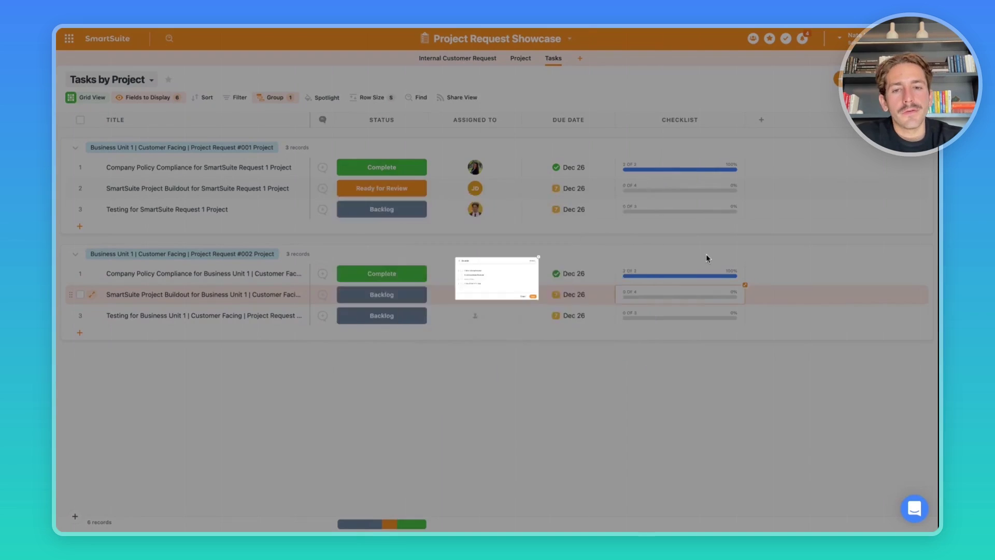
left_click(652, 280)
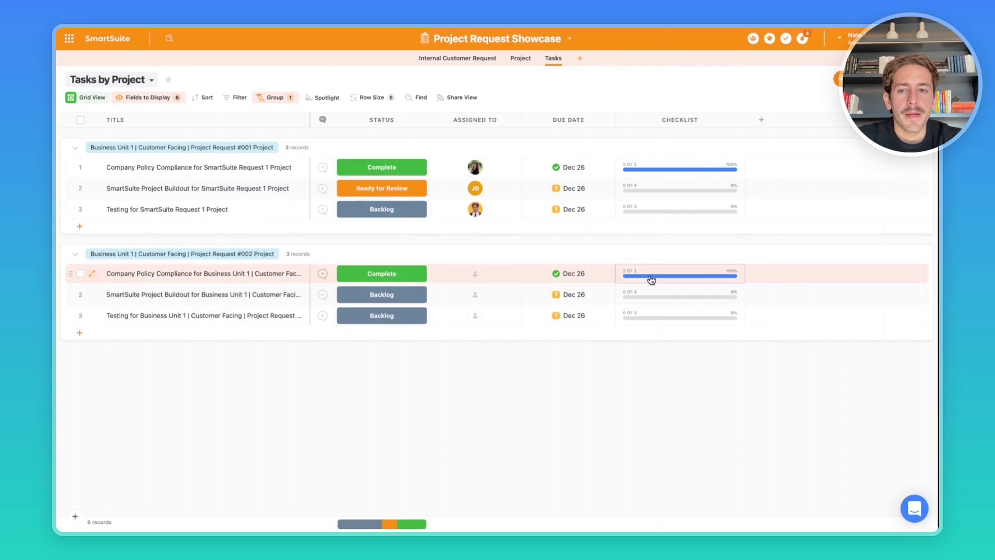
left_click(645, 294)
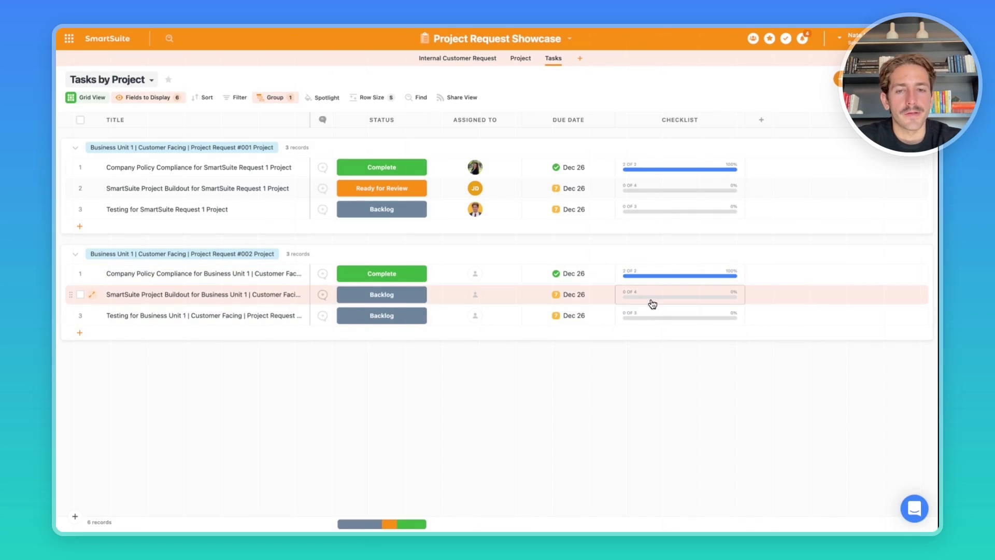
left_click(652, 303)
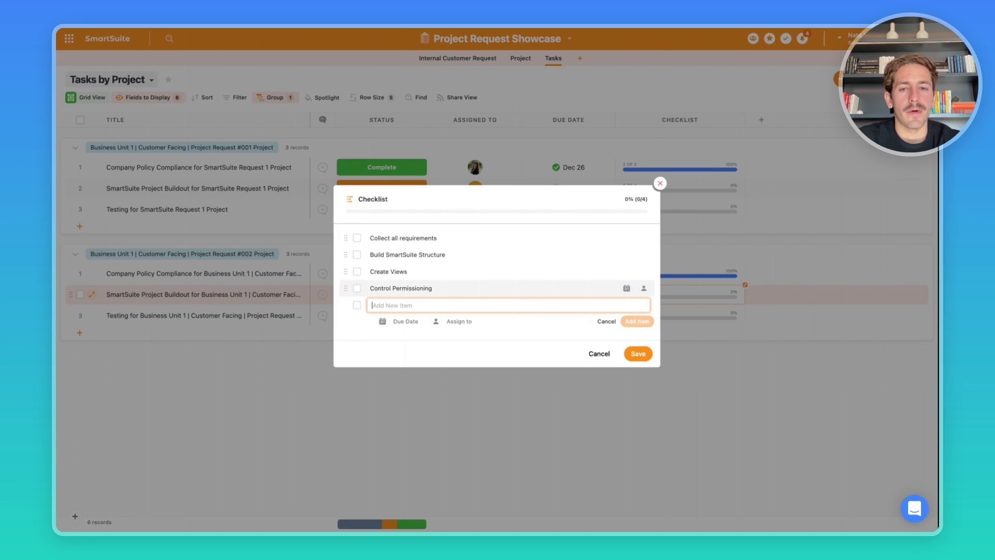
left_click(660, 183)
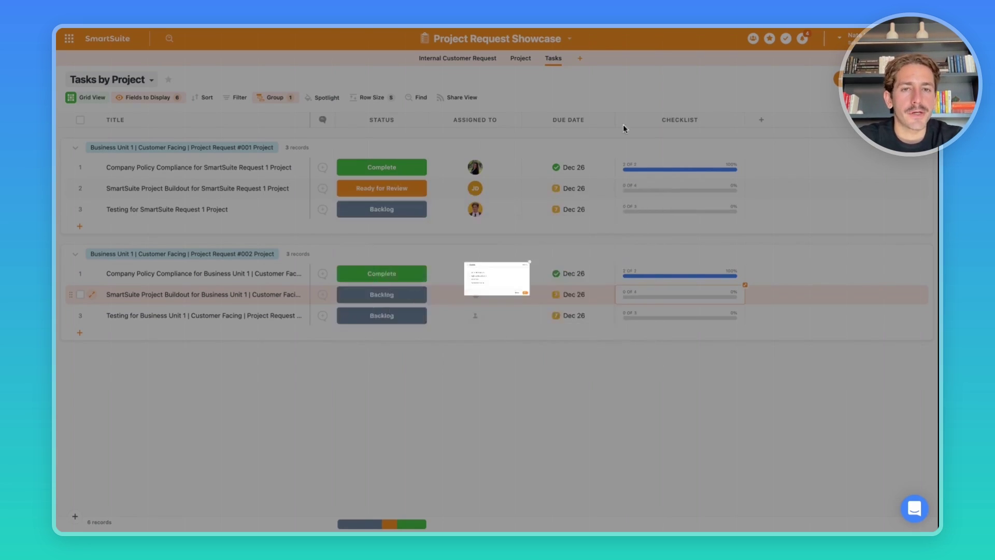
left_click(569, 40)
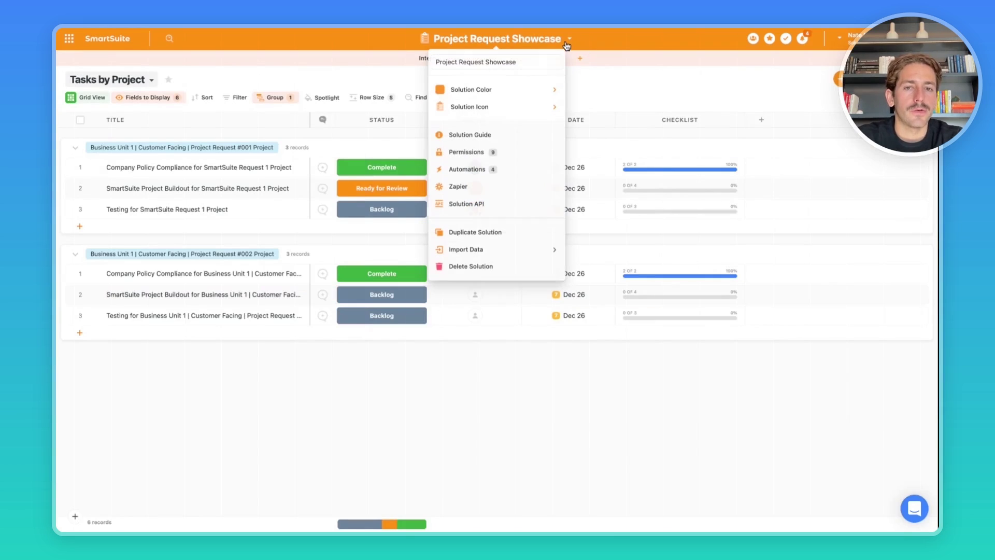
Explore advanced permissions, roles and the Tasks table override, then close without saving
left_click(507, 154)
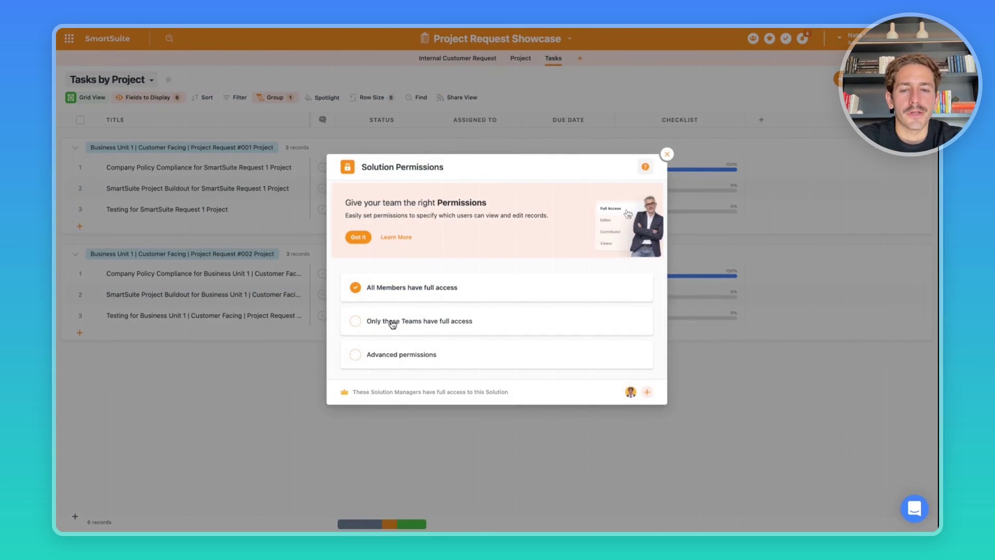
left_click(386, 356)
left_click(577, 319)
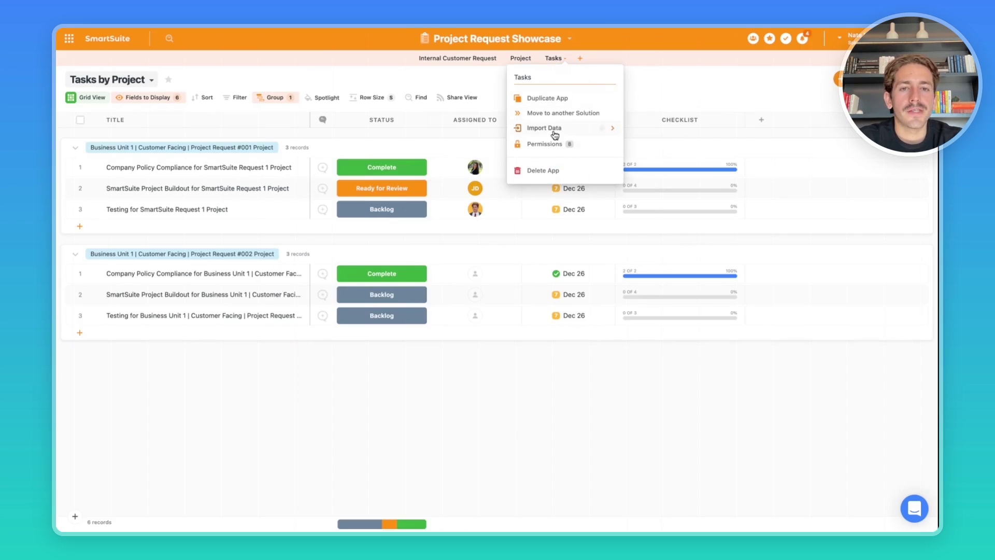
left_click(552, 145)
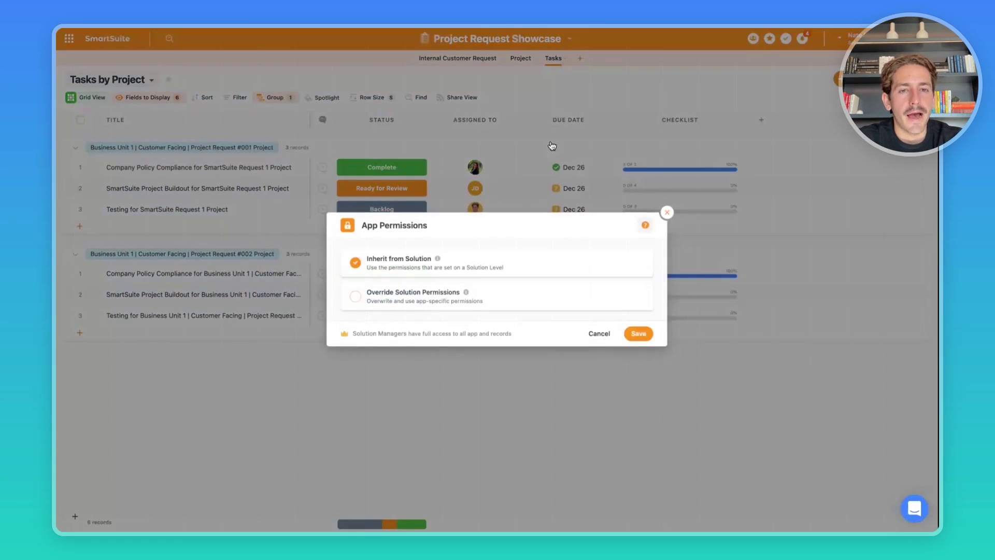
left_click(421, 294)
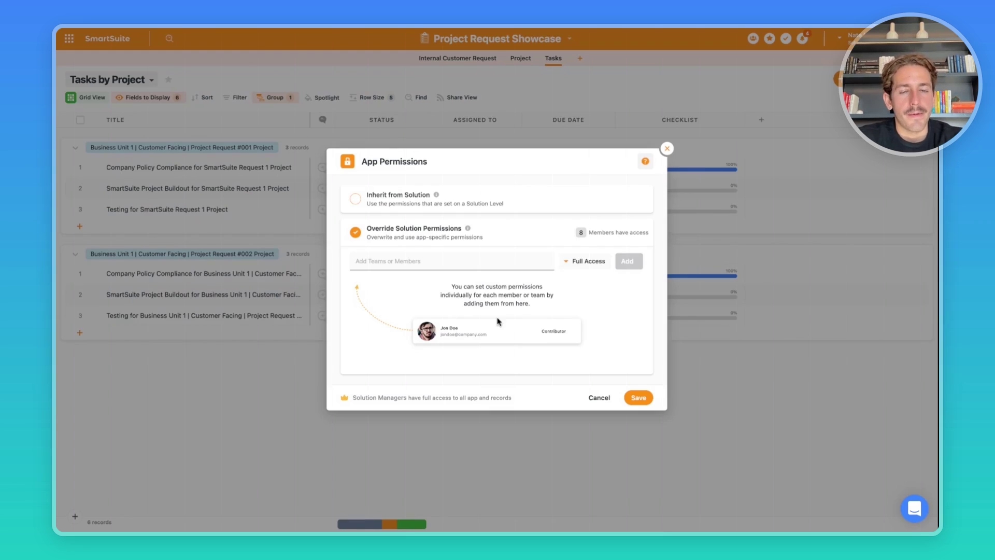
key("Escape")
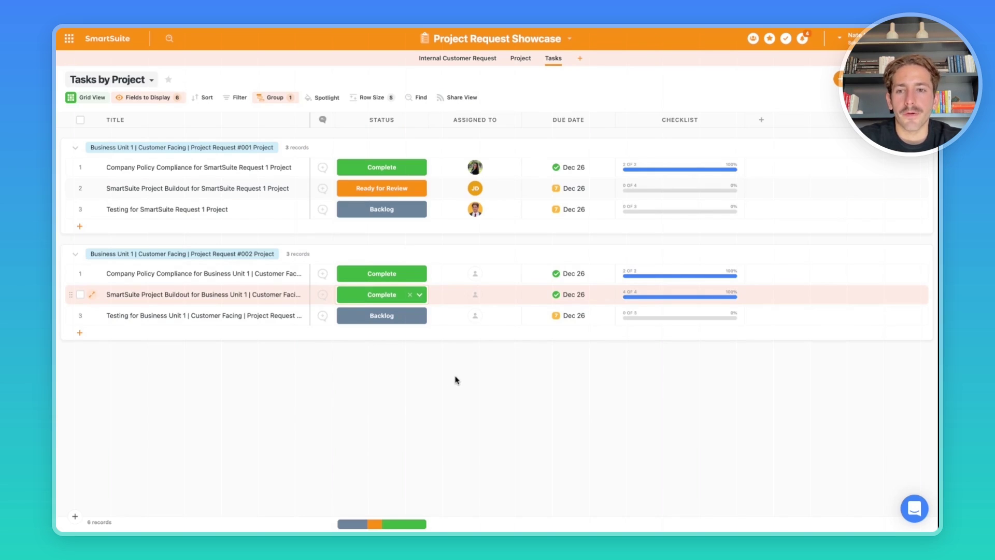
Tick Test Automations, Test guest user permissioning and Test General Access Permissioning on the #002 Testing task
left_click(668, 314)
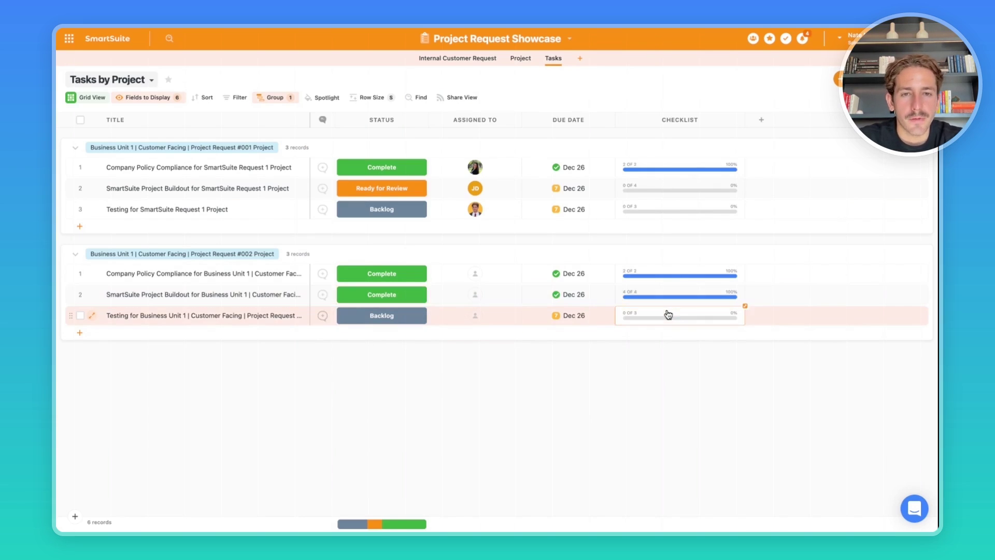
left_click(668, 315)
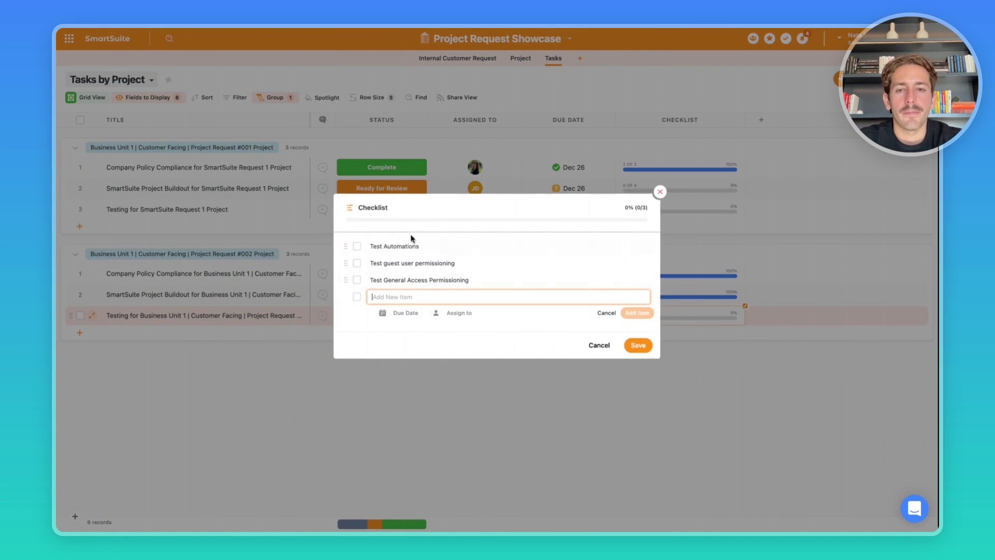
left_click(356, 245)
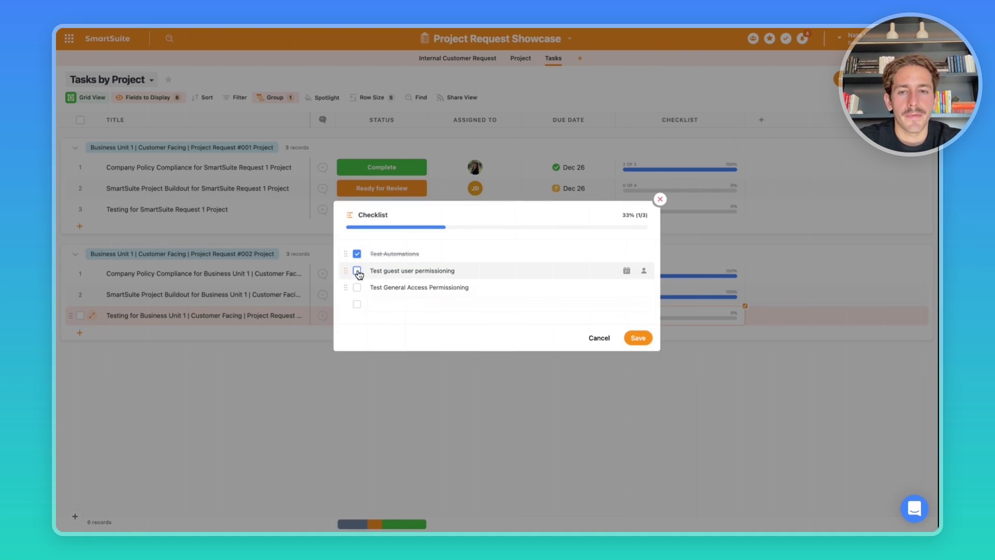
left_click(356, 271)
left_click(357, 288)
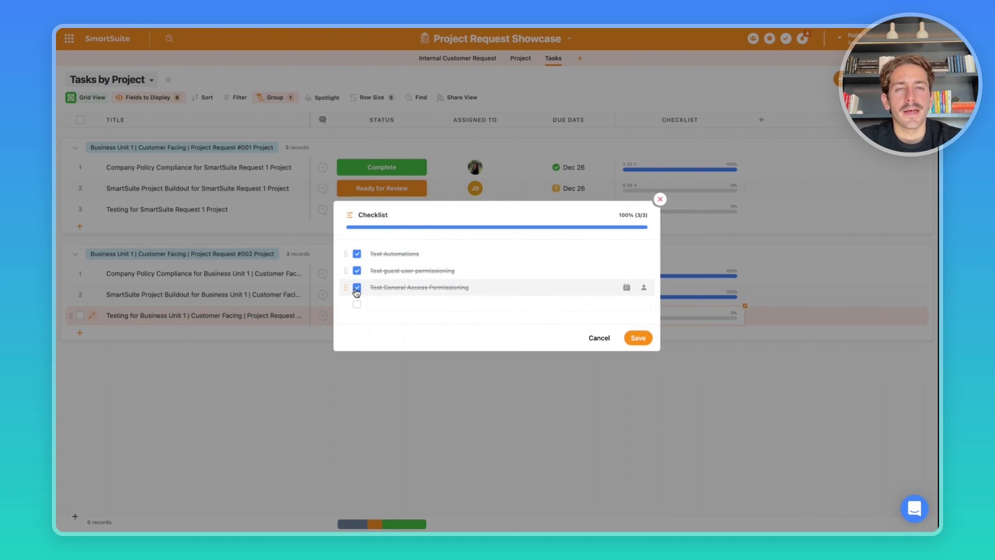
left_click(638, 338)
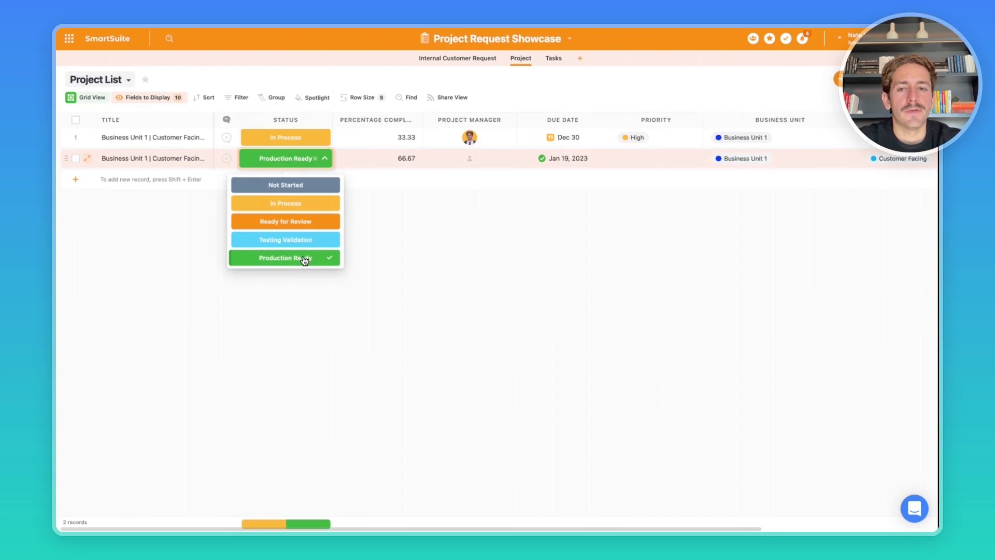
Set the #002 project to Production Ready, view the Solution Guide, and return to Tasks
left_click(305, 260)
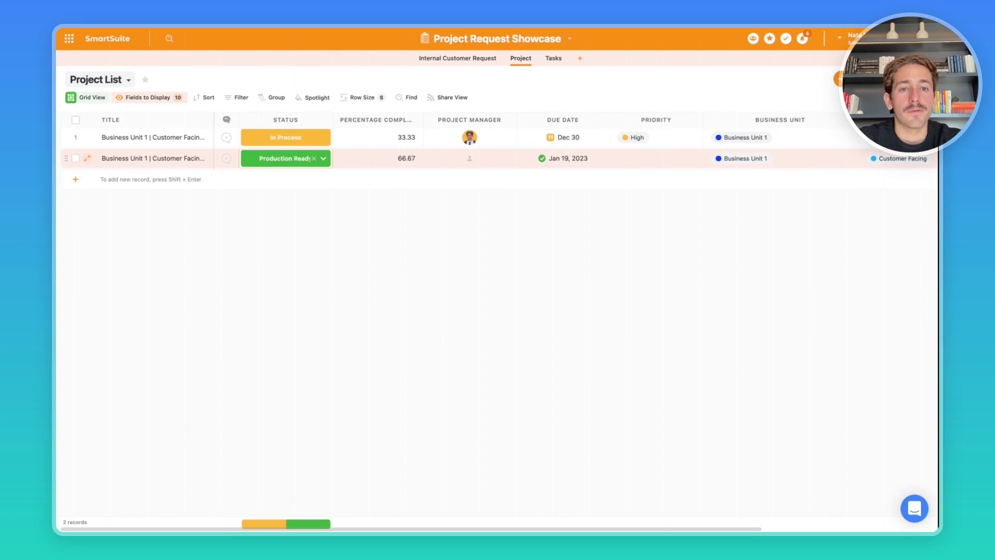
left_click(497, 39)
left_click(495, 128)
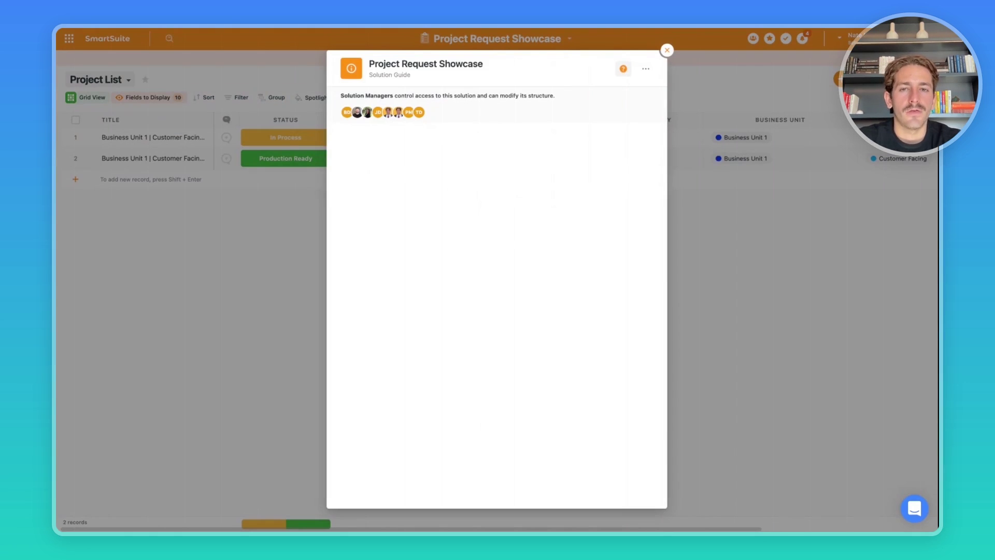
key("Escape")
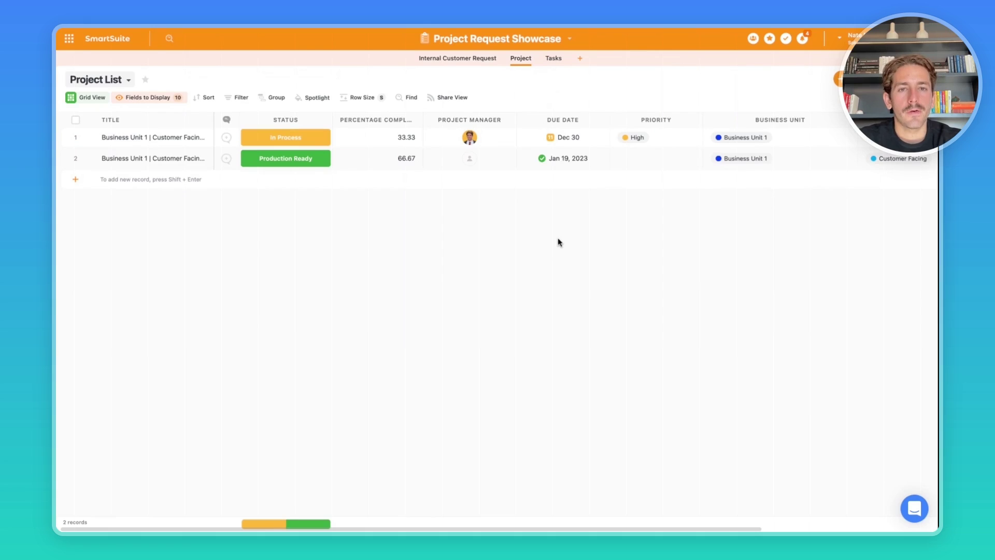
left_click(553, 59)
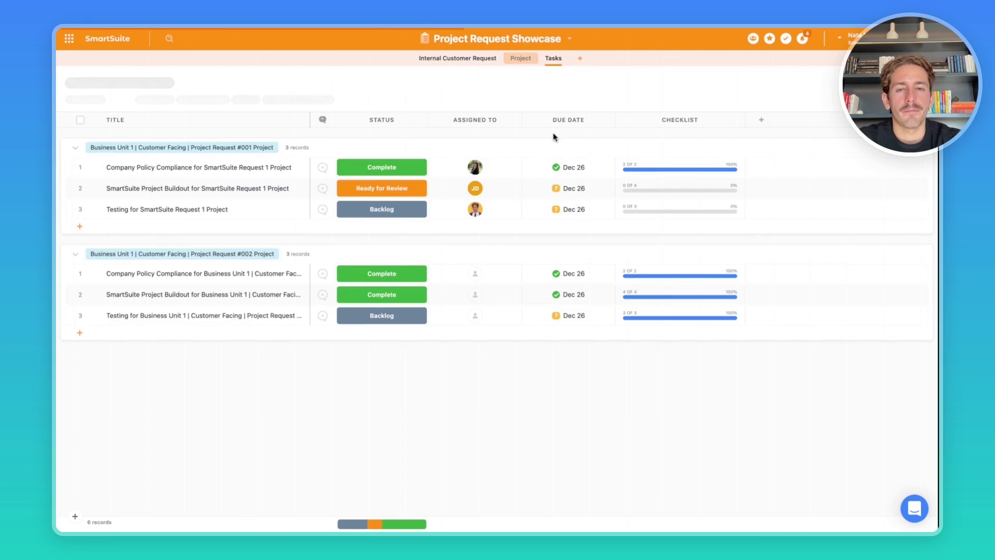
left_click(518, 59)
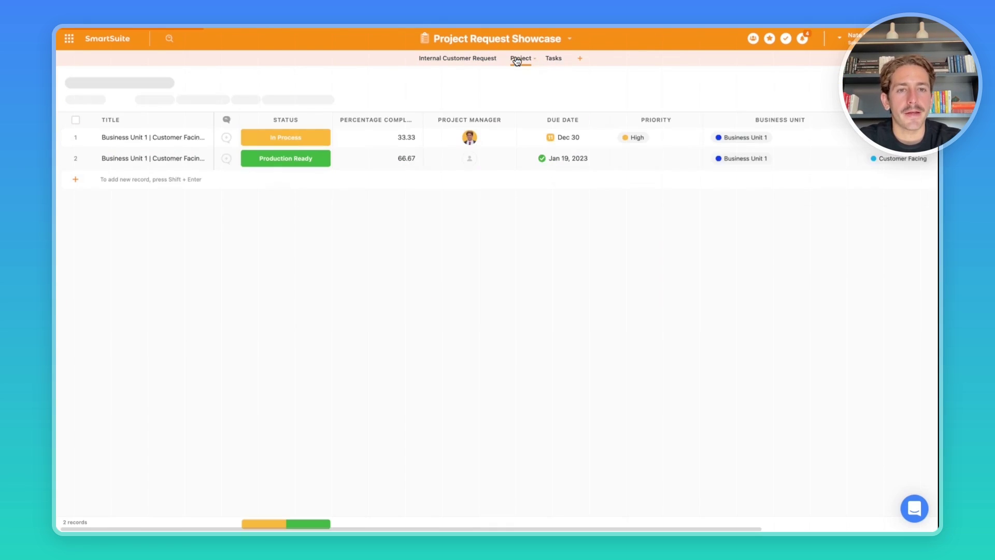
scroll(569, 178, "right", 3)
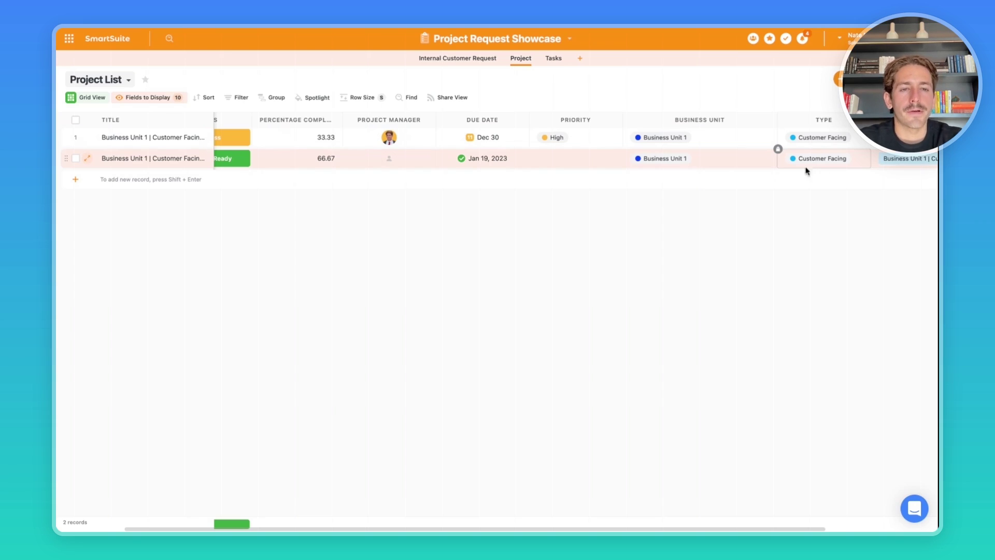
left_click(733, 158)
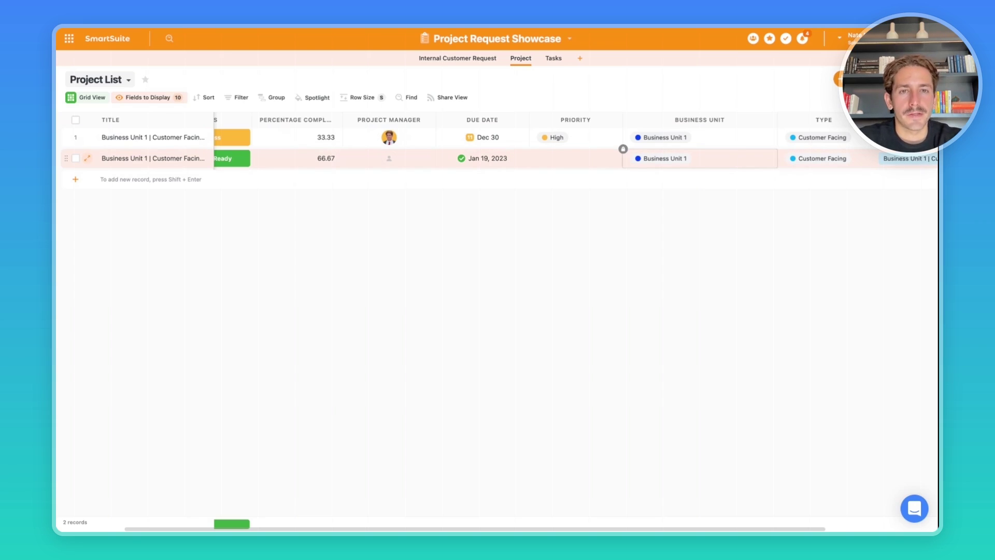
left_click(553, 58)
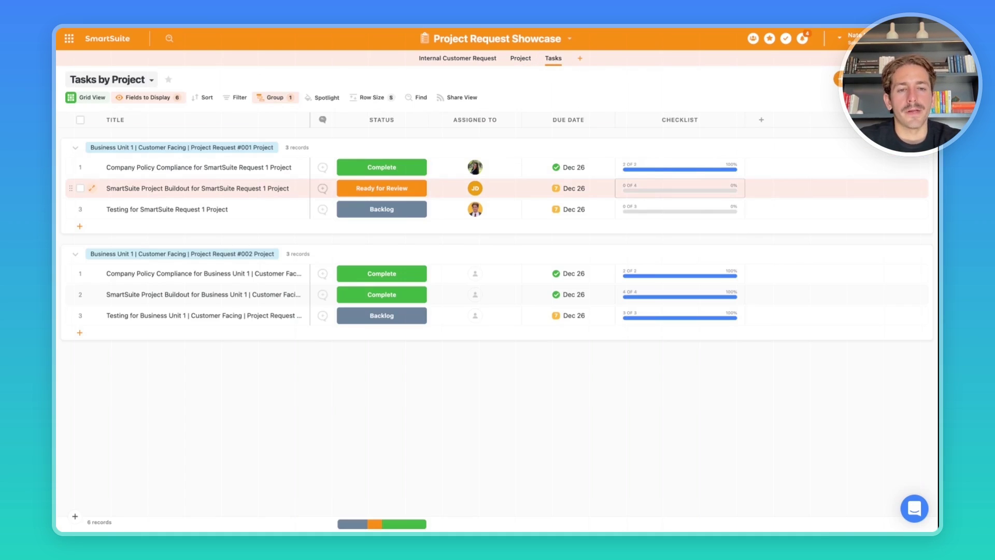